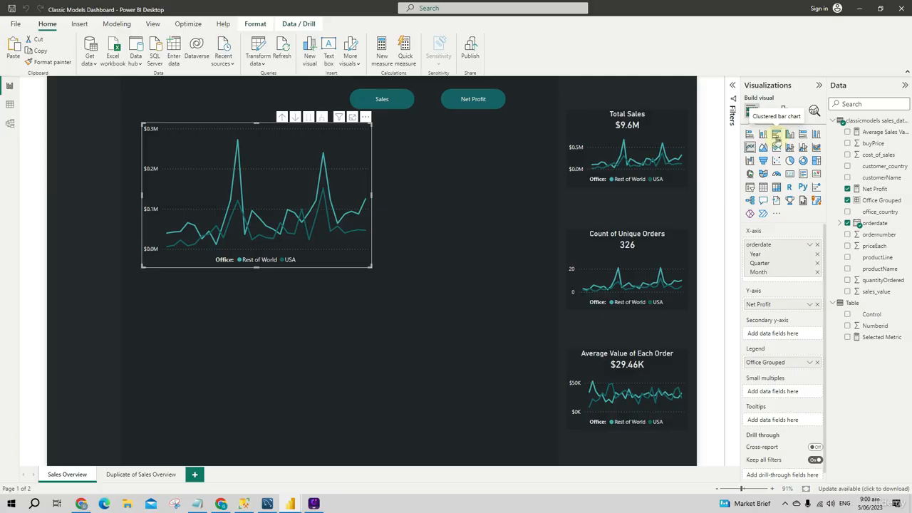
# Convert the line chart to a clustered bar chart with productLine on the Y-axis, Selected Metric on the X-axis and no legend.
pyautogui.click(776, 135)
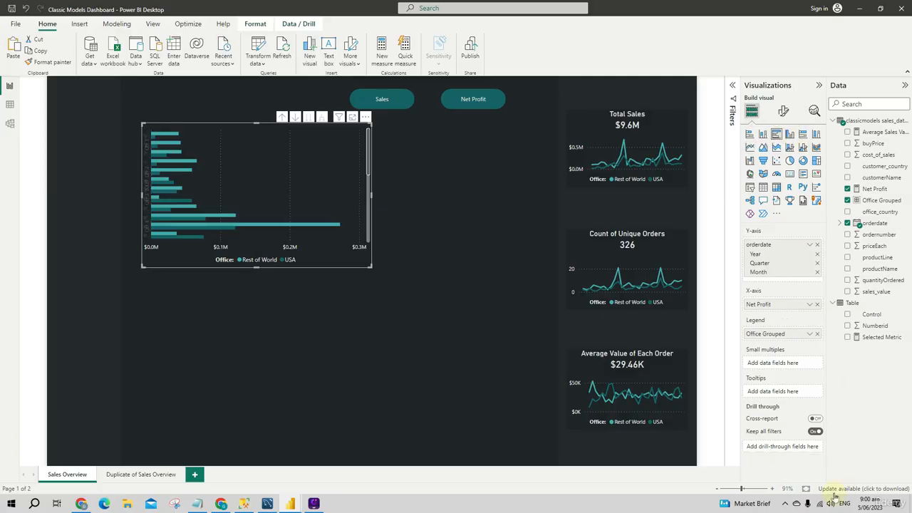
pyautogui.click(818, 334)
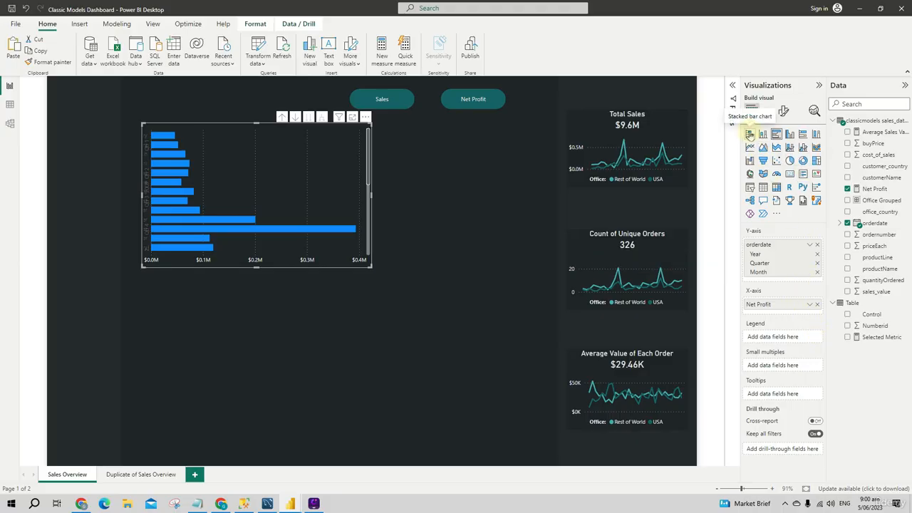
pyautogui.click(817, 304)
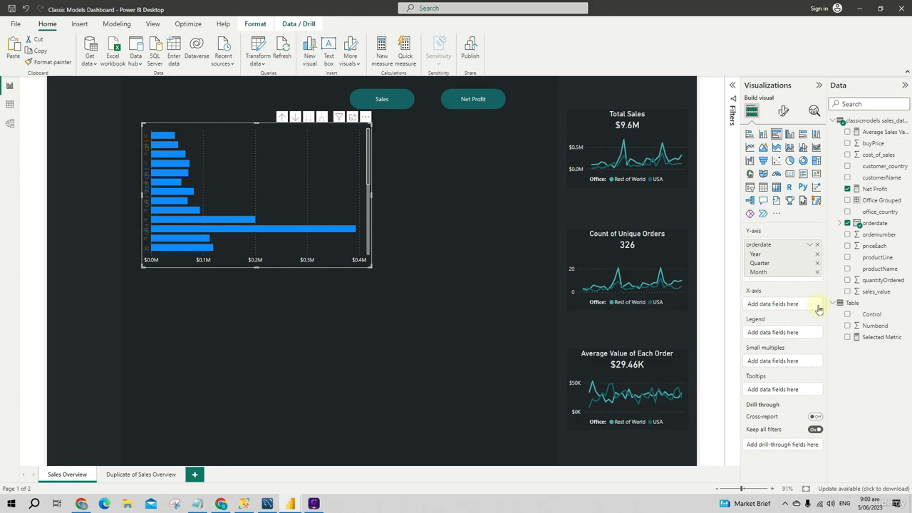
pyautogui.click(847, 337)
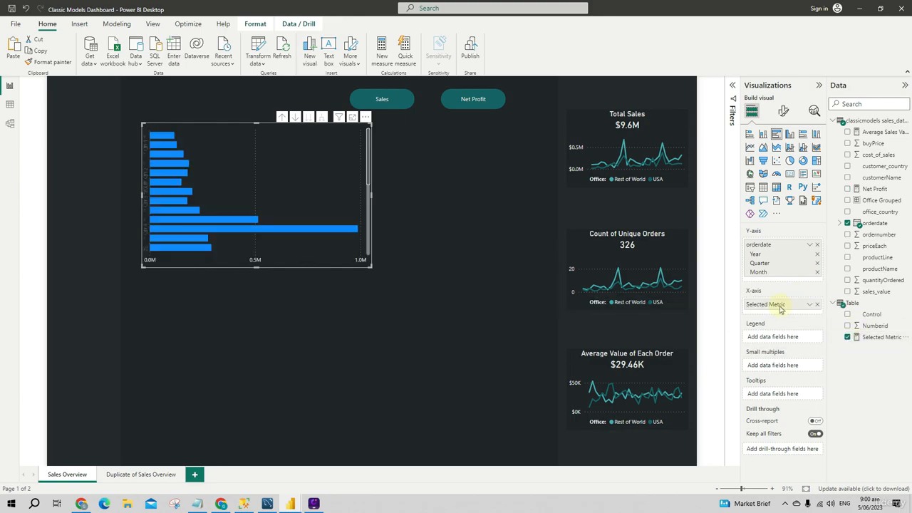
pyautogui.click(817, 245)
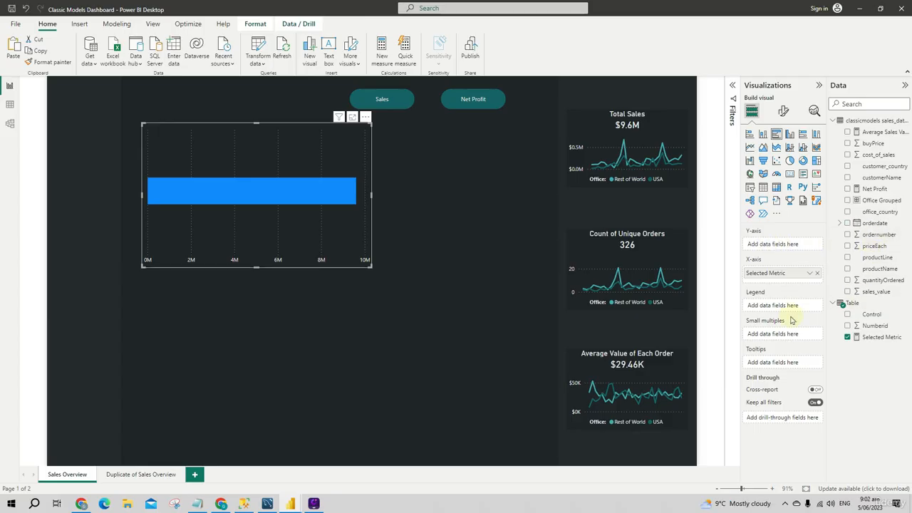
pyautogui.click(847, 257)
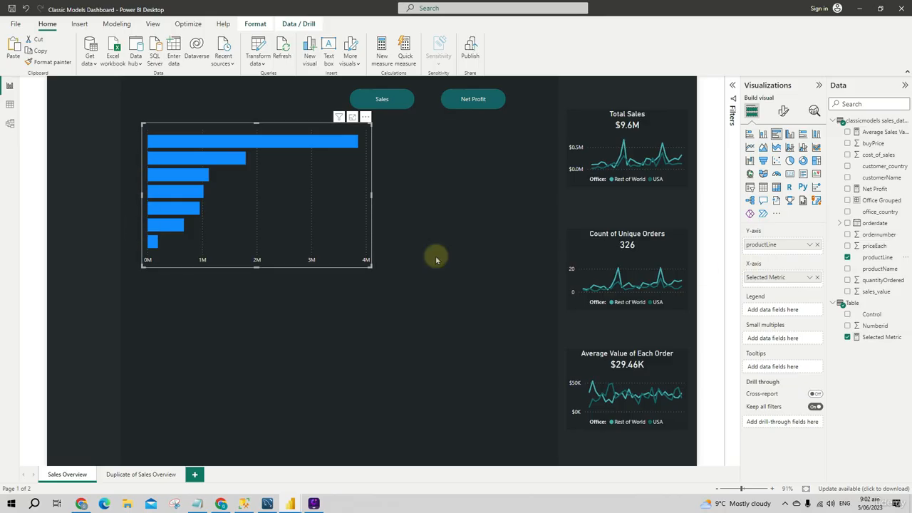
# Turn on the bar chart's Y-axis and set its label colour to a near-white shade.
pyautogui.click(783, 110)
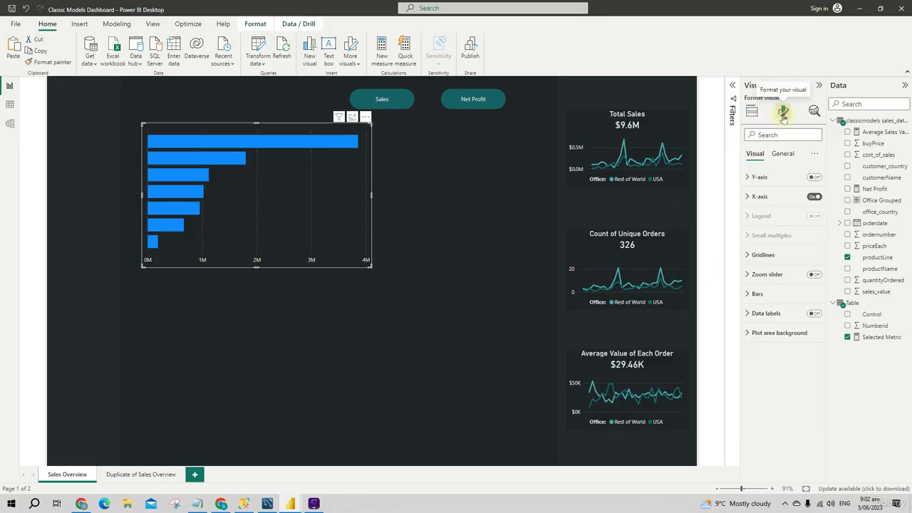
pyautogui.click(814, 177)
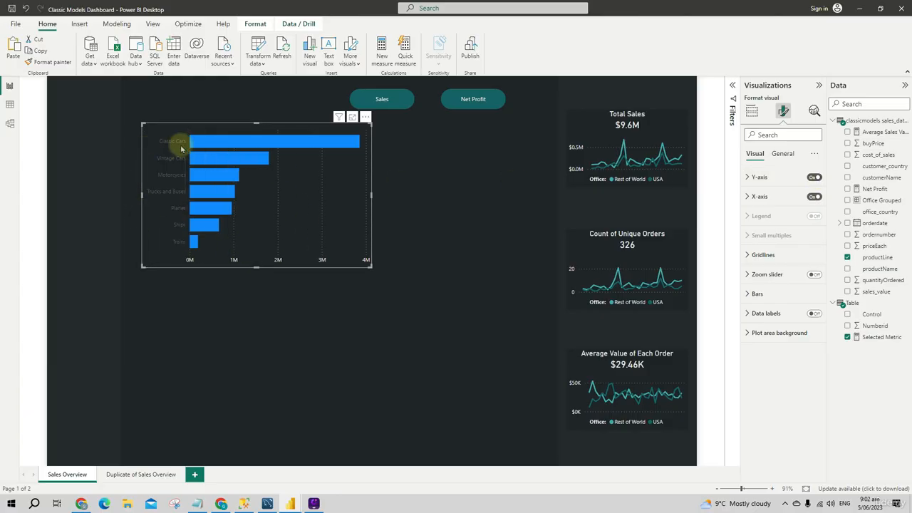
pyautogui.click(746, 177)
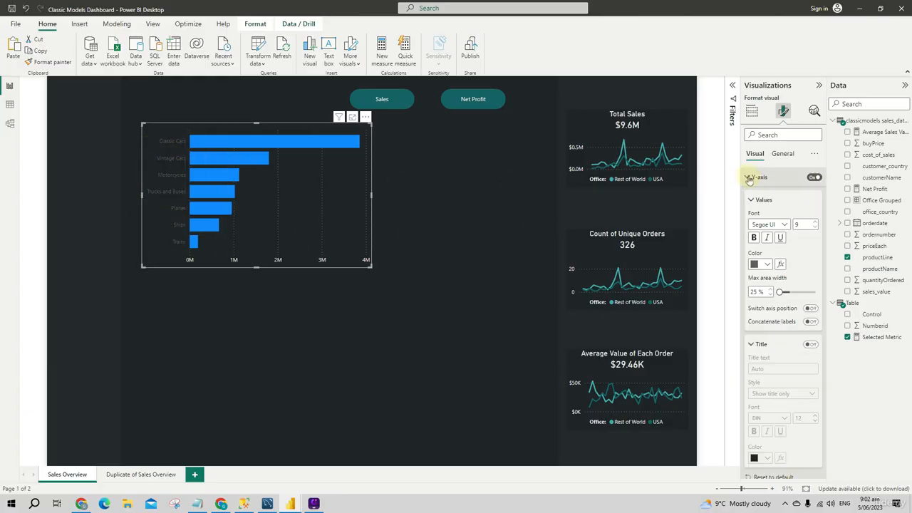
pyautogui.click(761, 264)
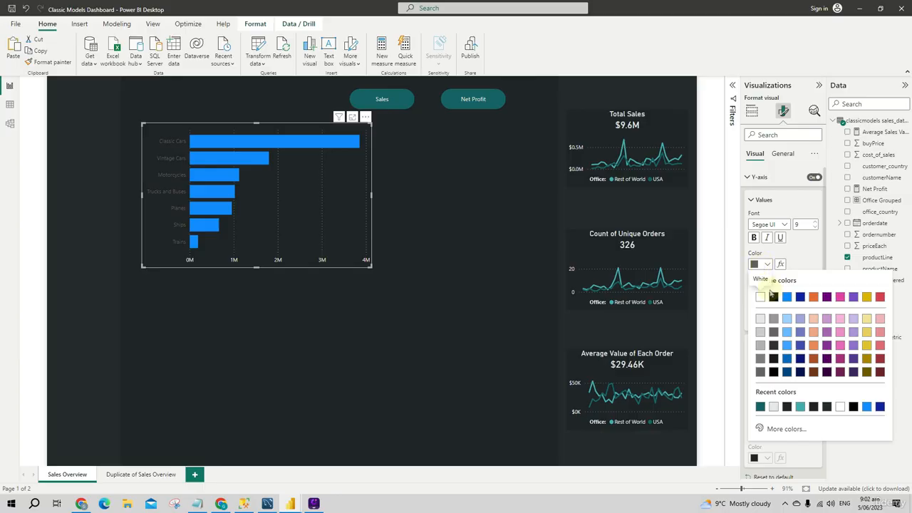
pyautogui.click(761, 322)
pyautogui.click(402, 339)
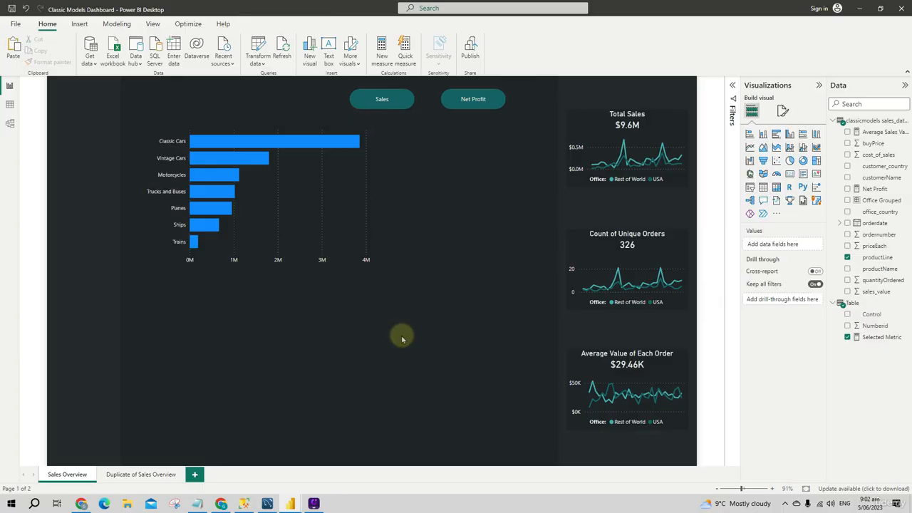
# Add a small slicer beneath the bar chart and populate it with the Numberid field.
pyautogui.click(328, 215)
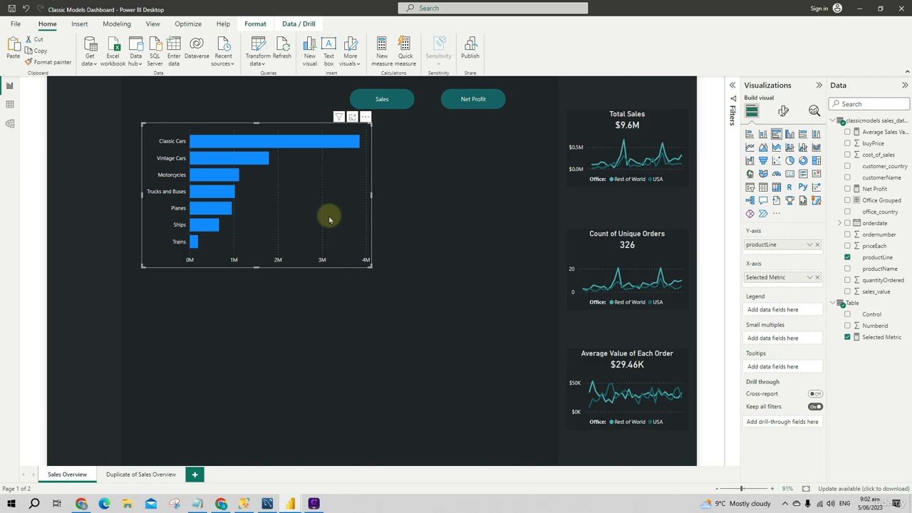
pyautogui.click(328, 309)
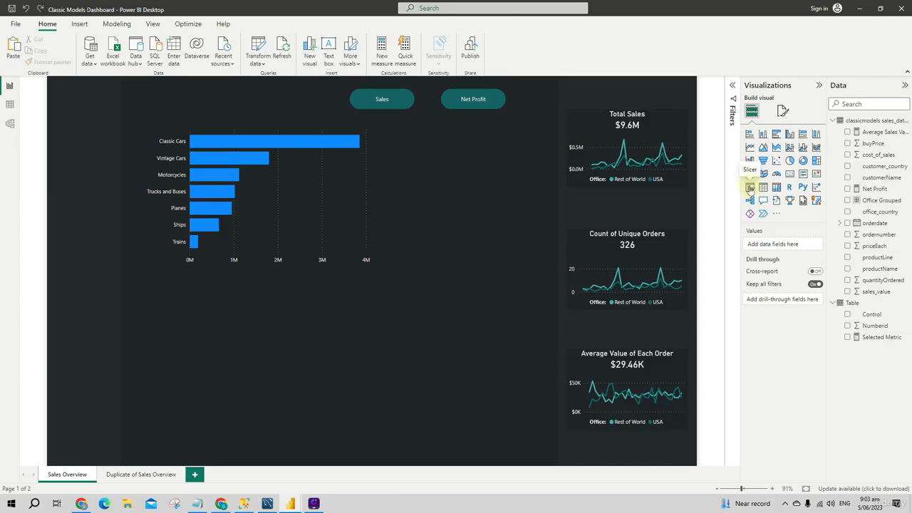
pyautogui.click(749, 188)
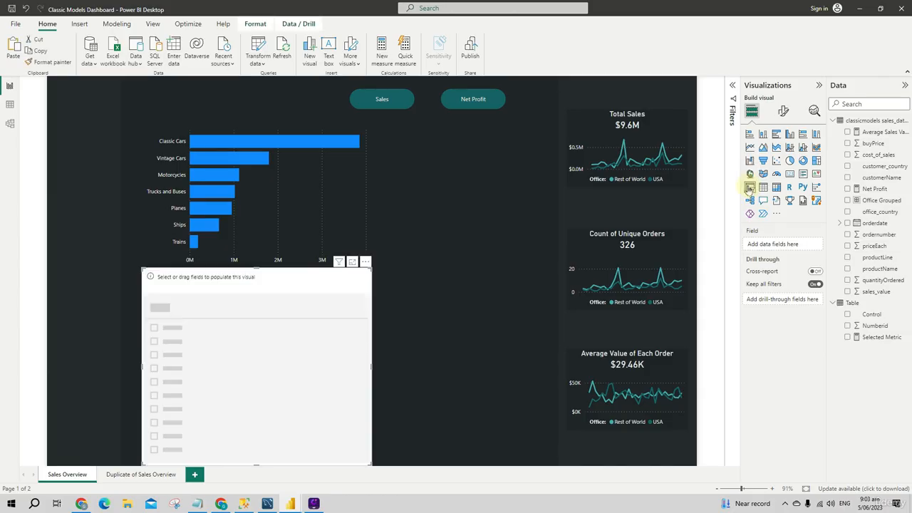
pyautogui.moveTo(142, 268); pyautogui.dragTo(287, 308)
pyautogui.moveTo(353, 346); pyautogui.dragTo(225, 326)
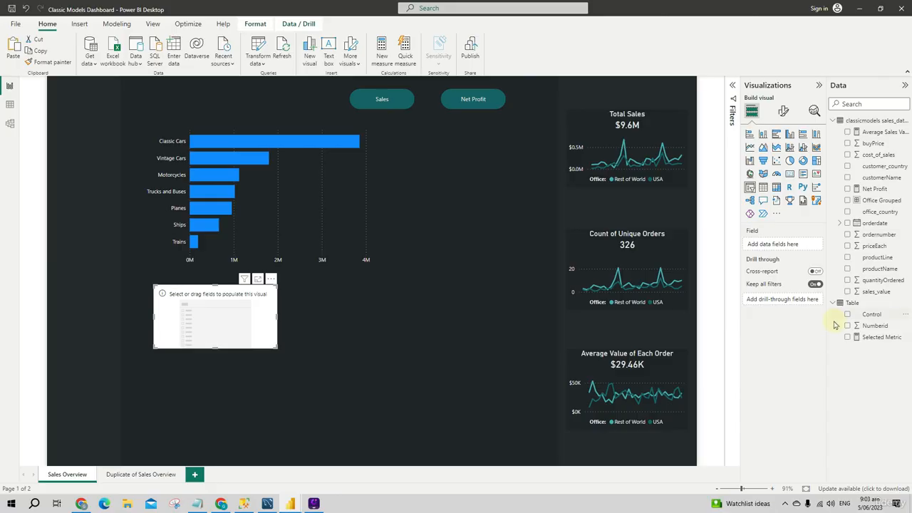
pyautogui.click(847, 326)
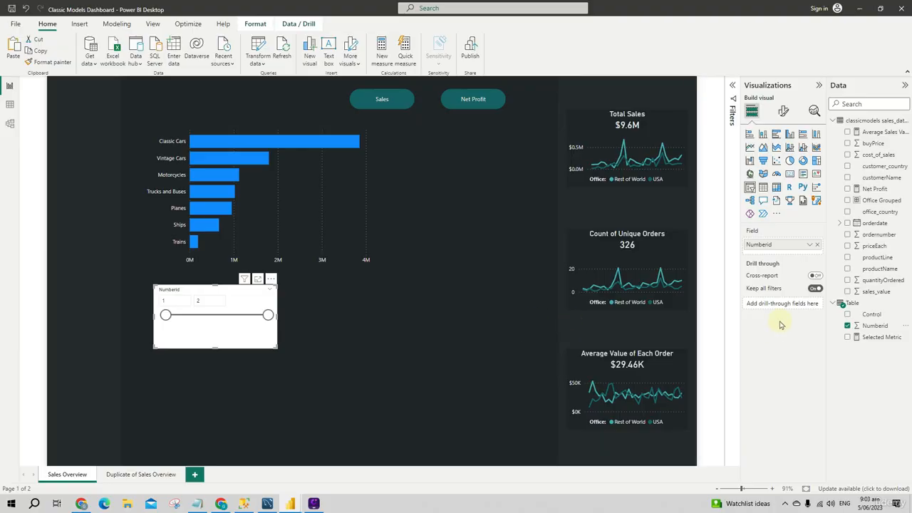
# Set the Numberid slicer's style to Vertical list.
pyautogui.click(783, 111)
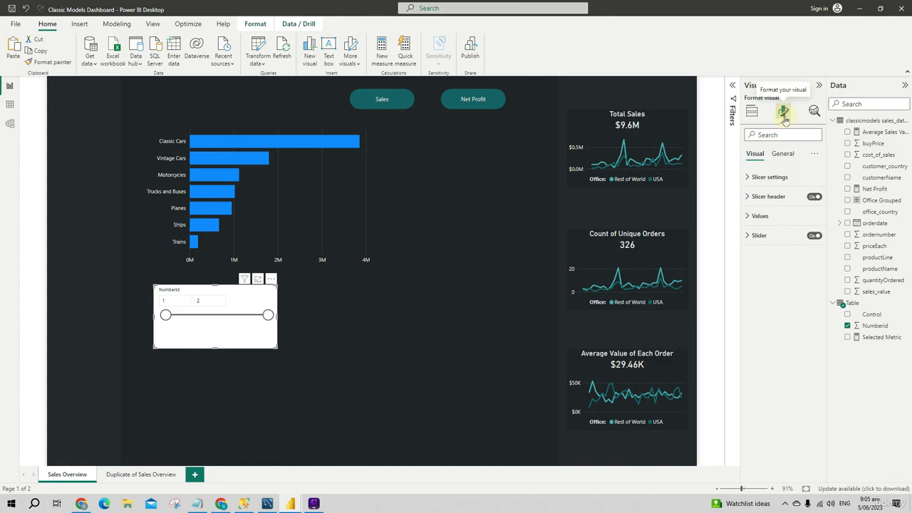
pyautogui.click(771, 176)
pyautogui.click(774, 225)
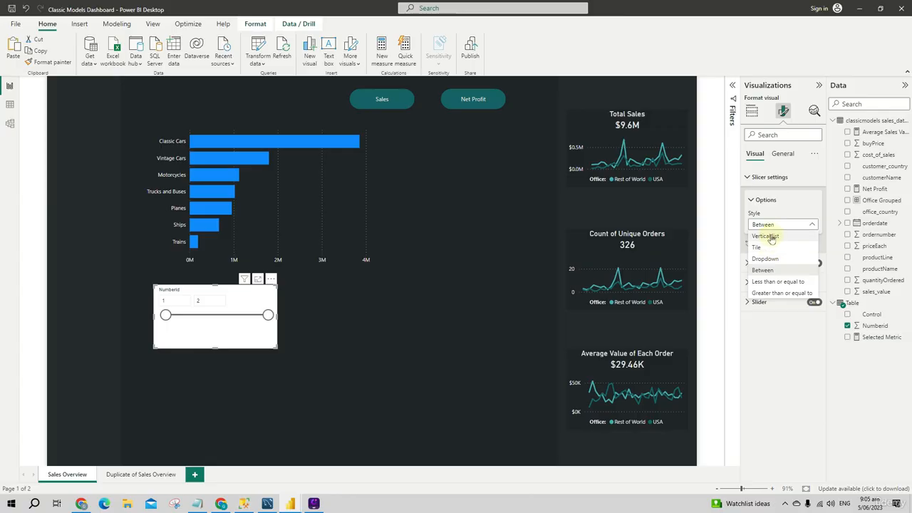
pyautogui.click(766, 236)
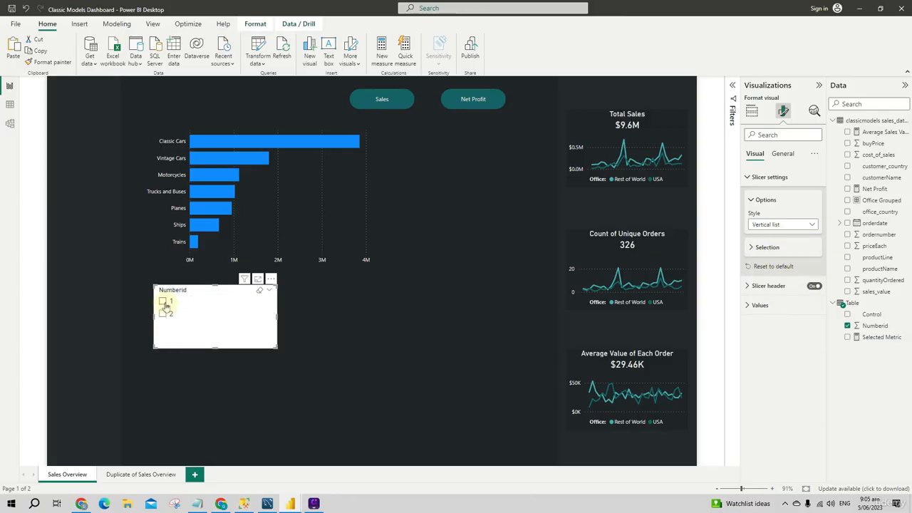
# Test options 1 and 2 in the Numberid slicer, leaving 1 selected.
pyautogui.click(163, 301)
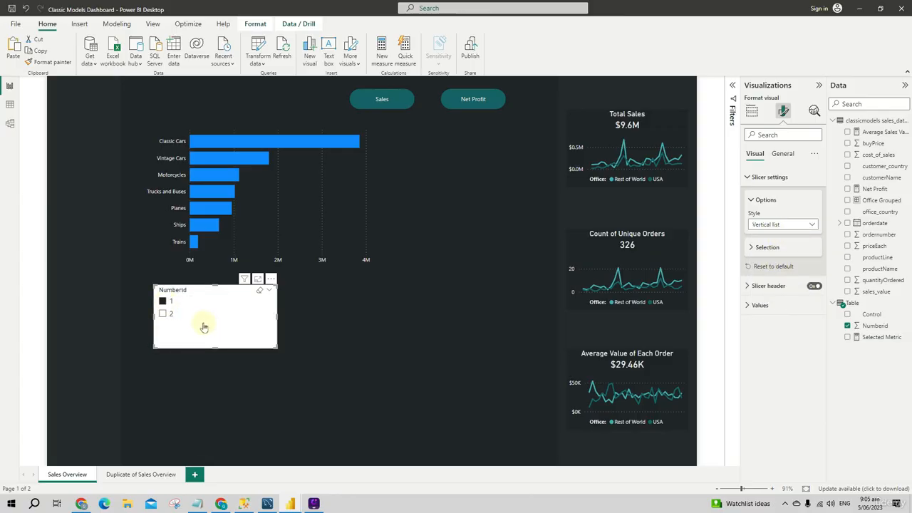
pyautogui.click(163, 314)
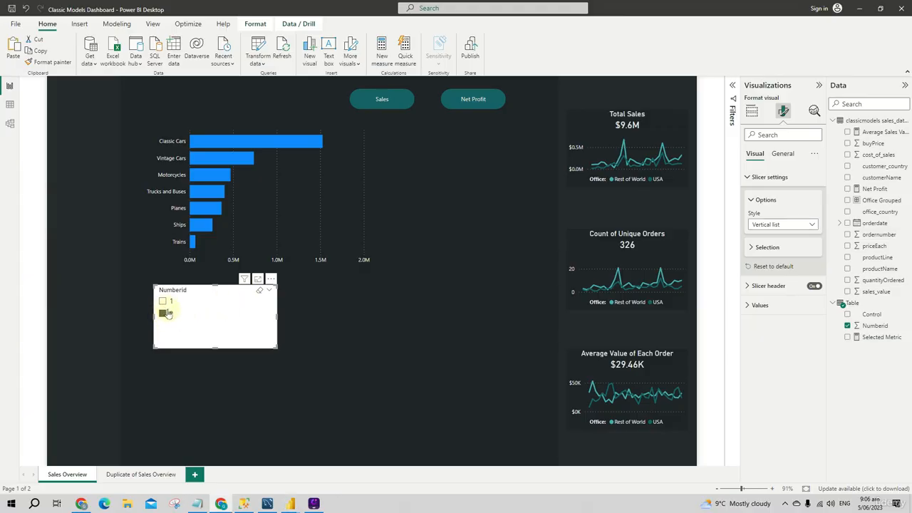
pyautogui.click(163, 302)
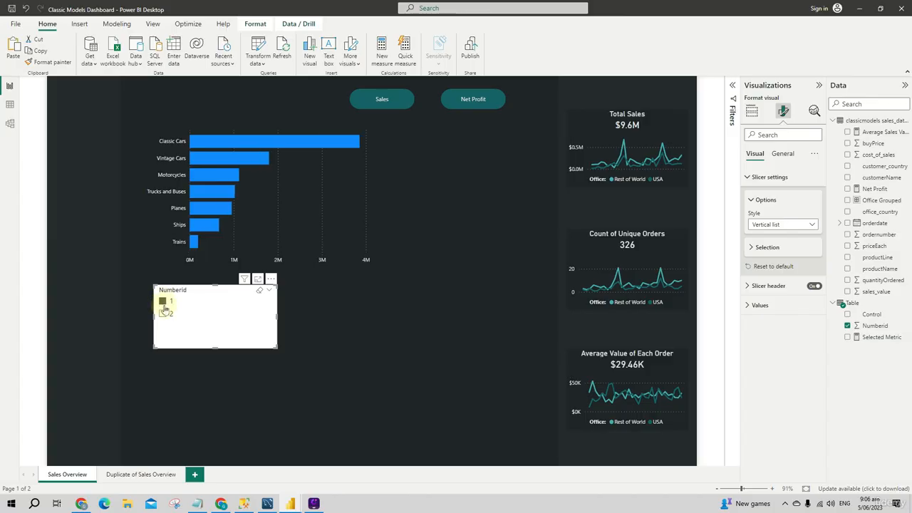
# Show the Bookmarks and Selection panes and select the slicer in the layer order.
pyautogui.click(160, 26)
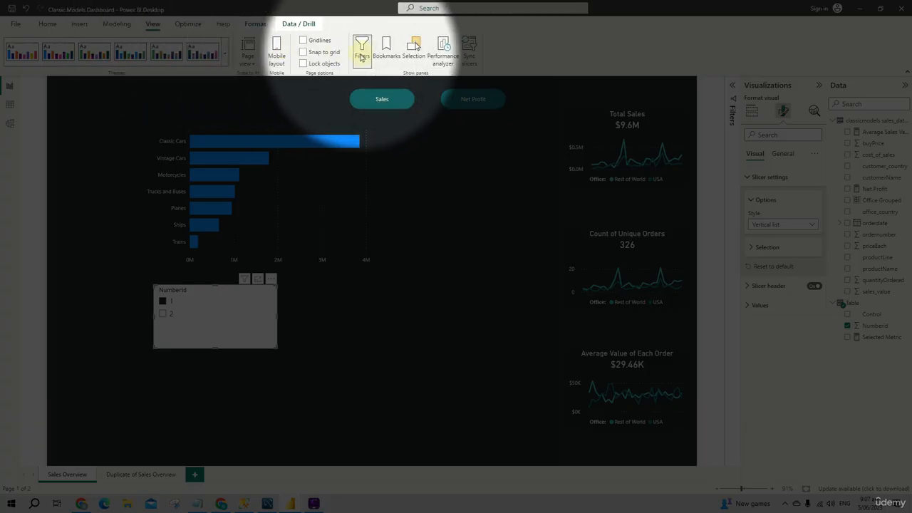
pyautogui.click(385, 50)
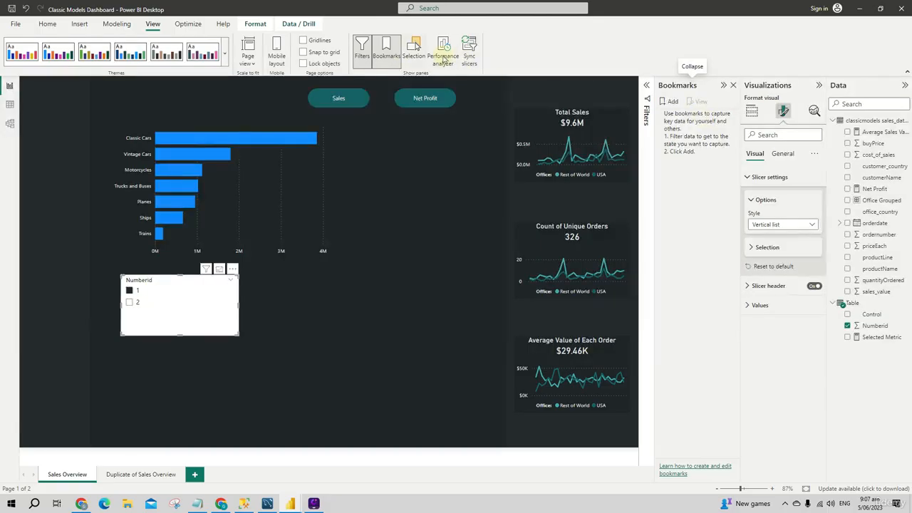
pyautogui.click(416, 56)
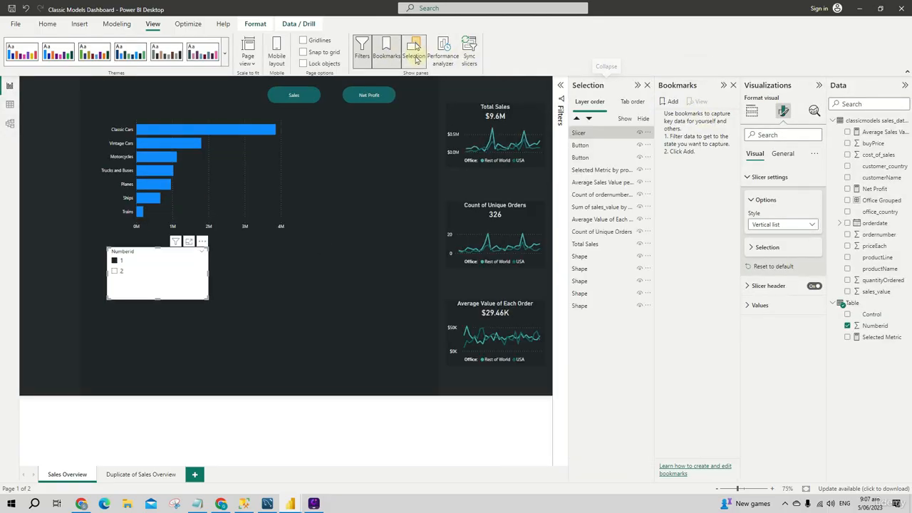
pyautogui.click(596, 134)
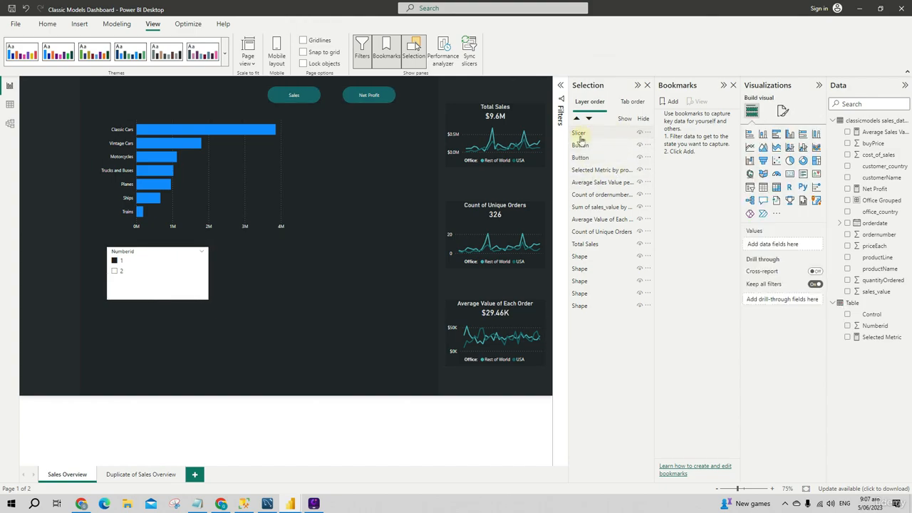
pyautogui.click(600, 137)
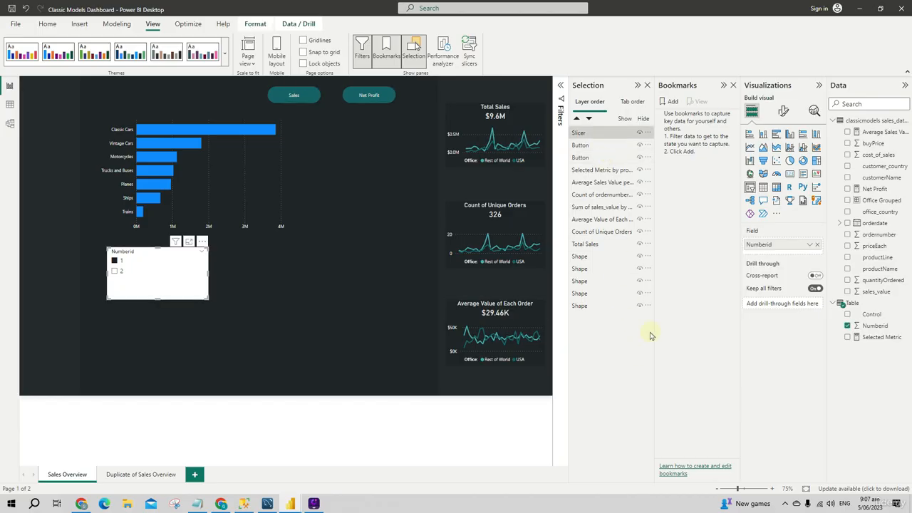
# Add a bookmark of the current slicer state and rename it Select 1.
pyautogui.click(664, 102)
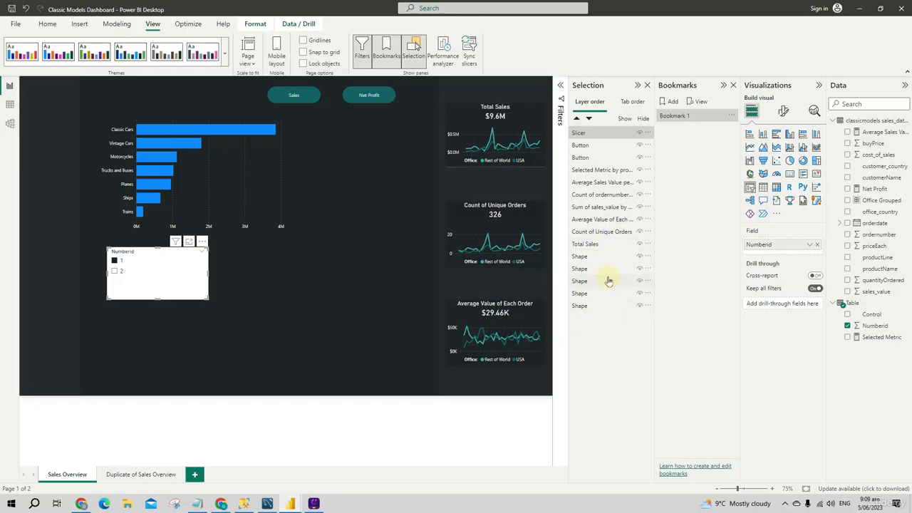
pyautogui.rightClick(690, 118)
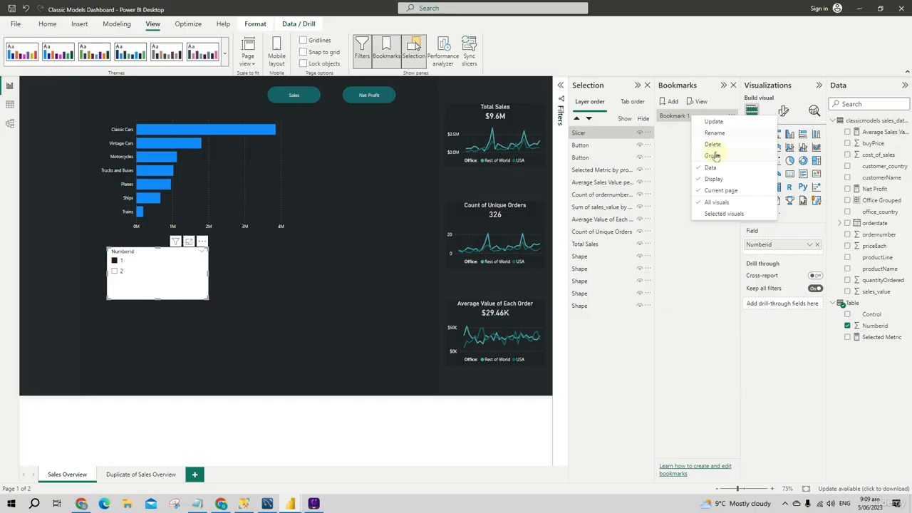
pyautogui.click(732, 134)
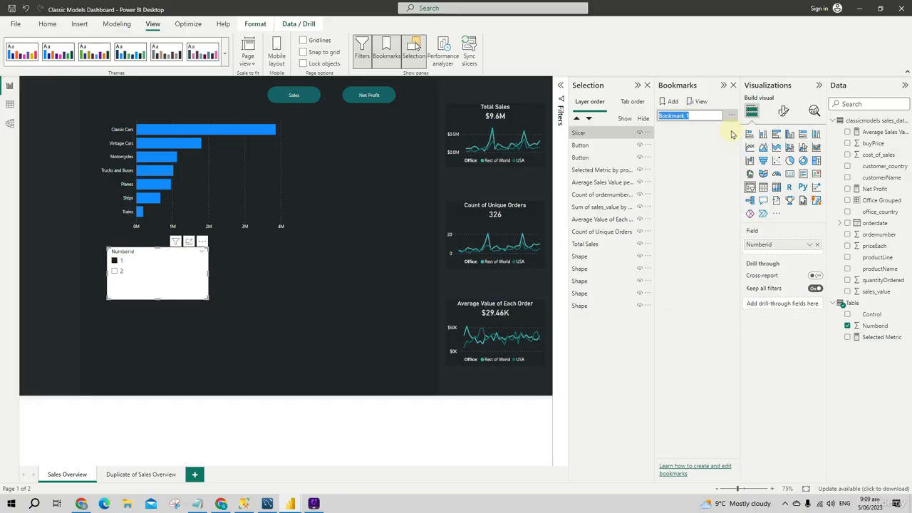
pyautogui.write('Select')
pyautogui.press('Return')
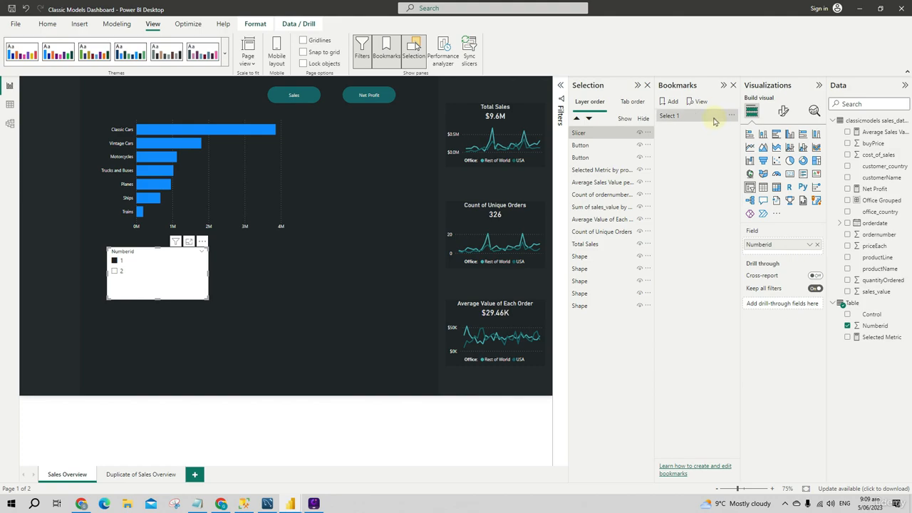
# Disable the Display and Current page options for the Select 1 bookmark.
pyautogui.rightClick(714, 119)
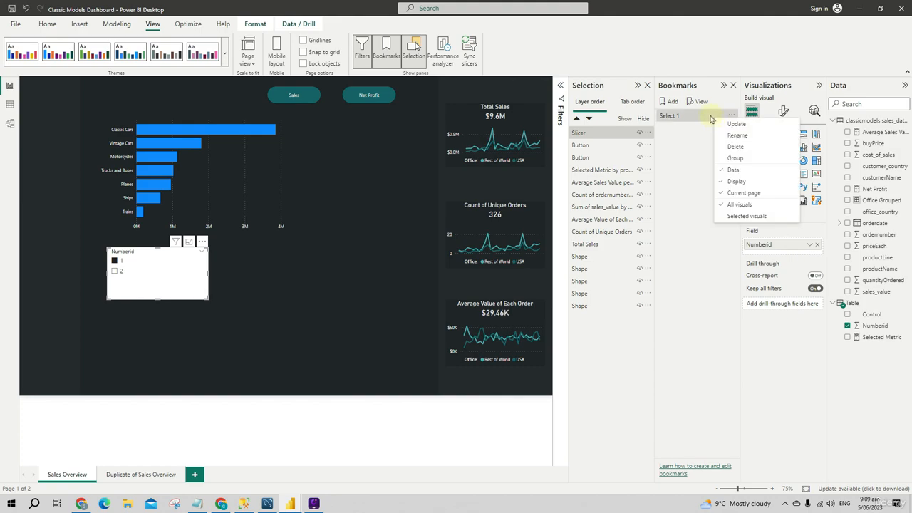
pyautogui.click(737, 182)
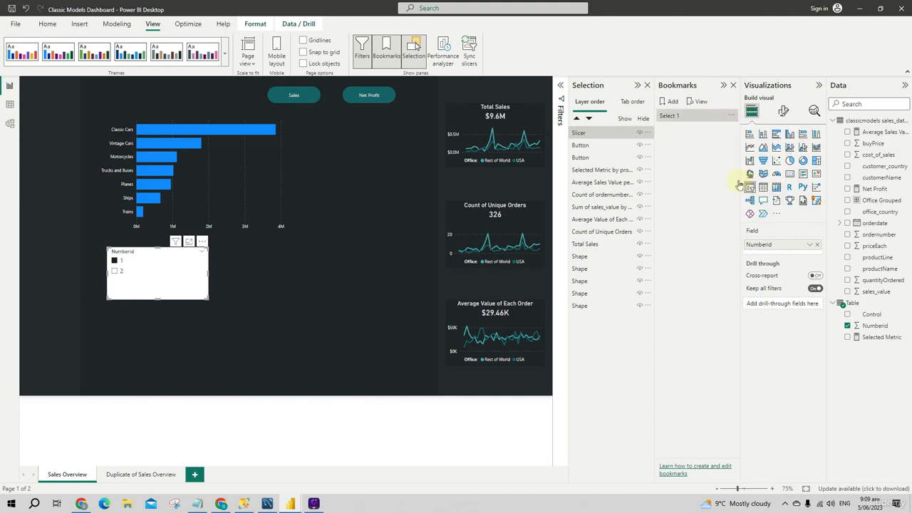
pyautogui.rightClick(689, 122)
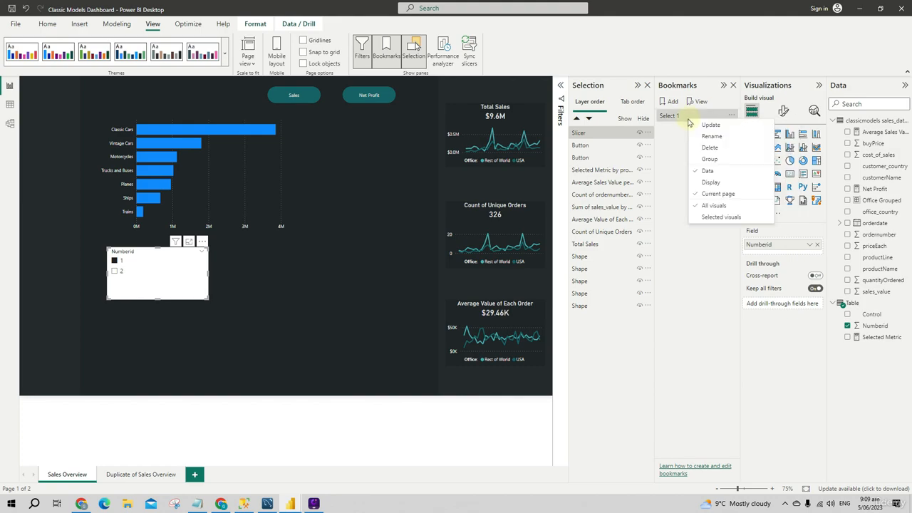
pyautogui.click(733, 194)
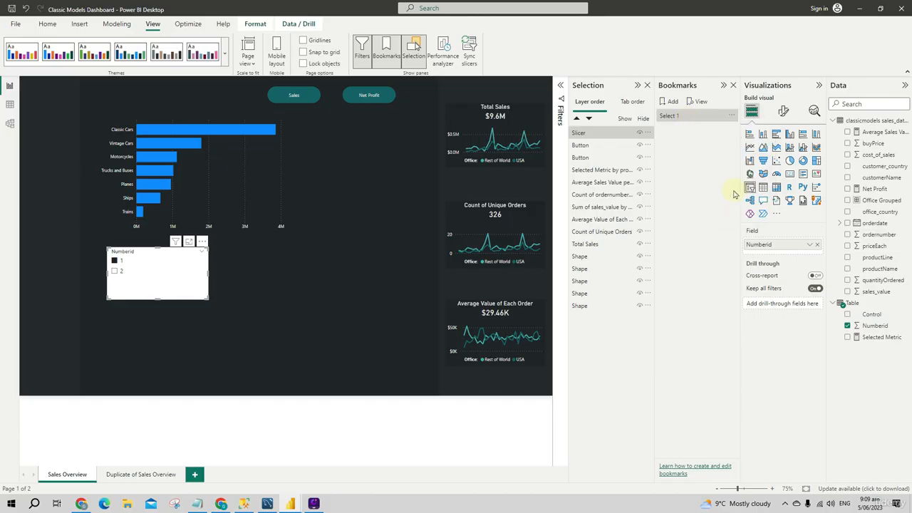
# Limit the Select 1 bookmark to selected visuals and check its option list.
pyautogui.rightClick(689, 118)
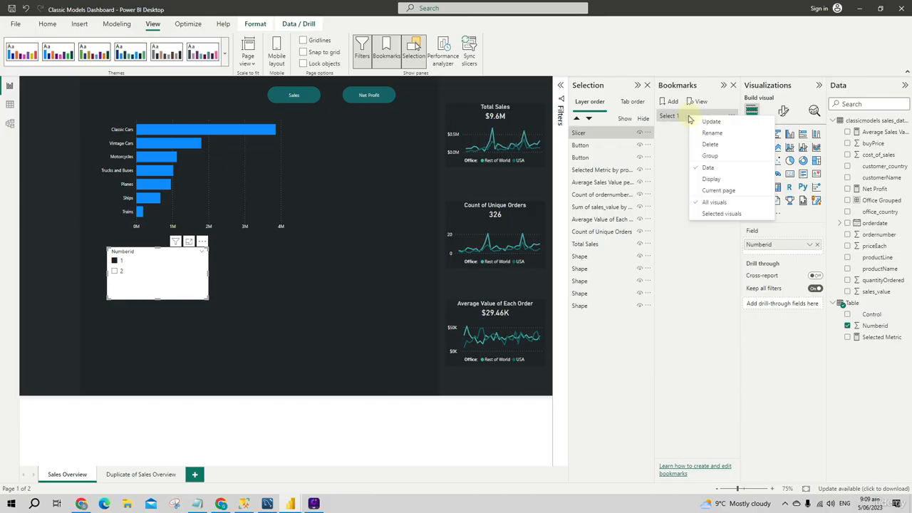
pyautogui.click(709, 216)
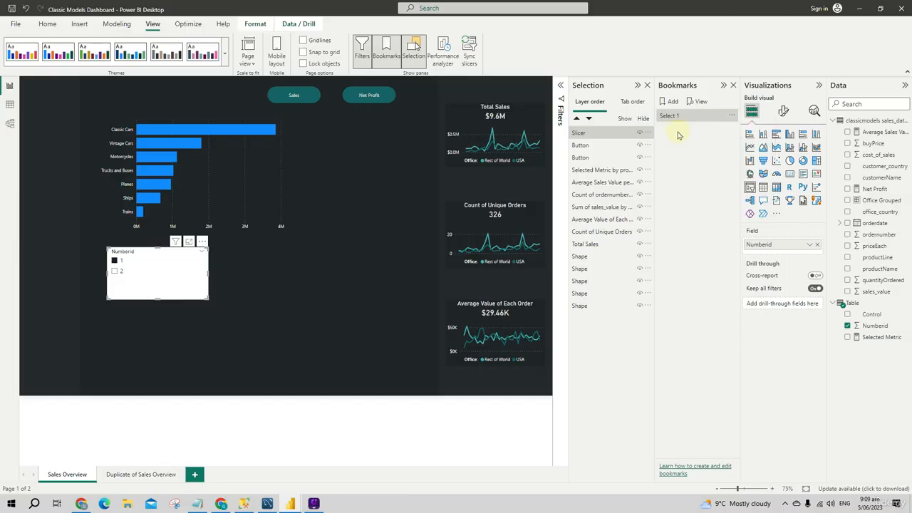
pyautogui.rightClick(680, 118)
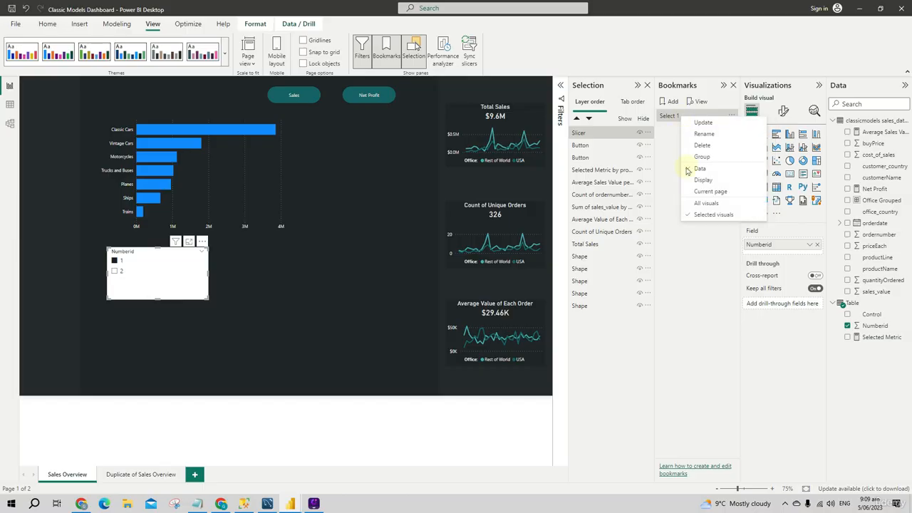
pyautogui.click(701, 246)
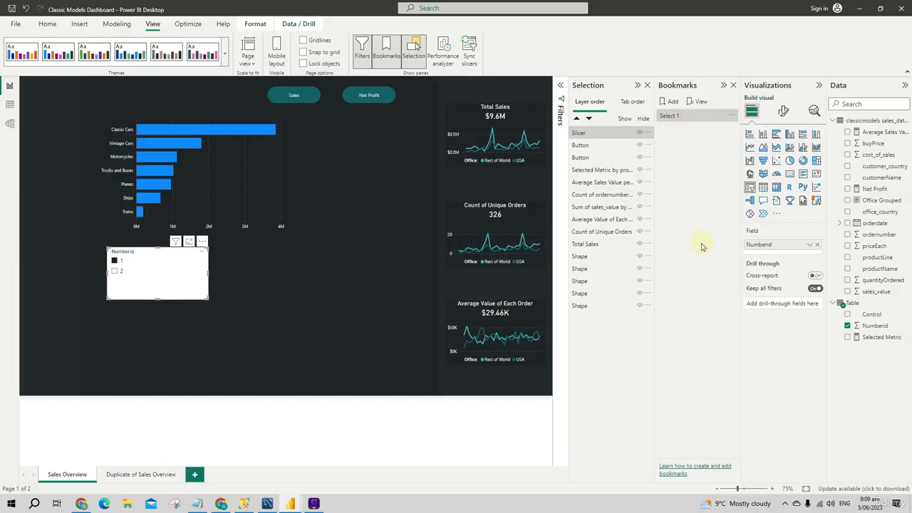
# Choose 2 in the Numberid slicer, then add a bookmark of that state named Select 2.
pyautogui.click(115, 273)
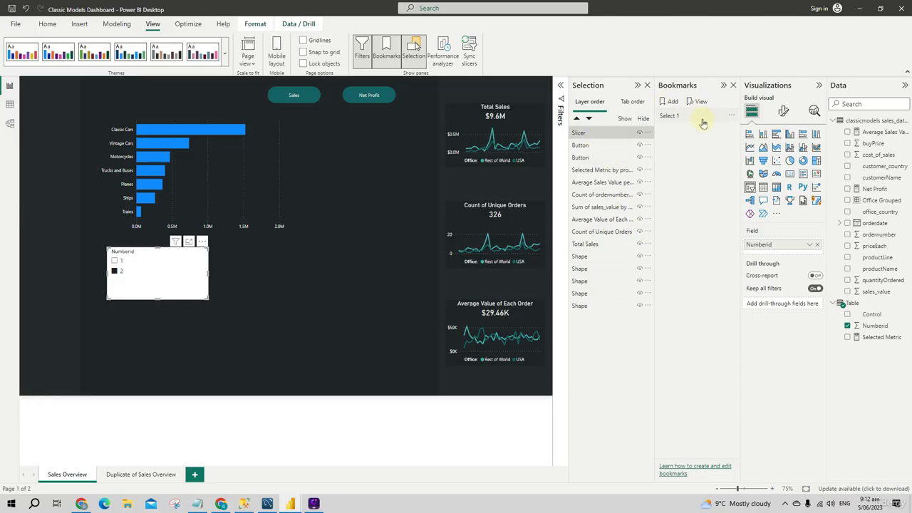
pyautogui.click(670, 104)
pyautogui.rightClick(684, 128)
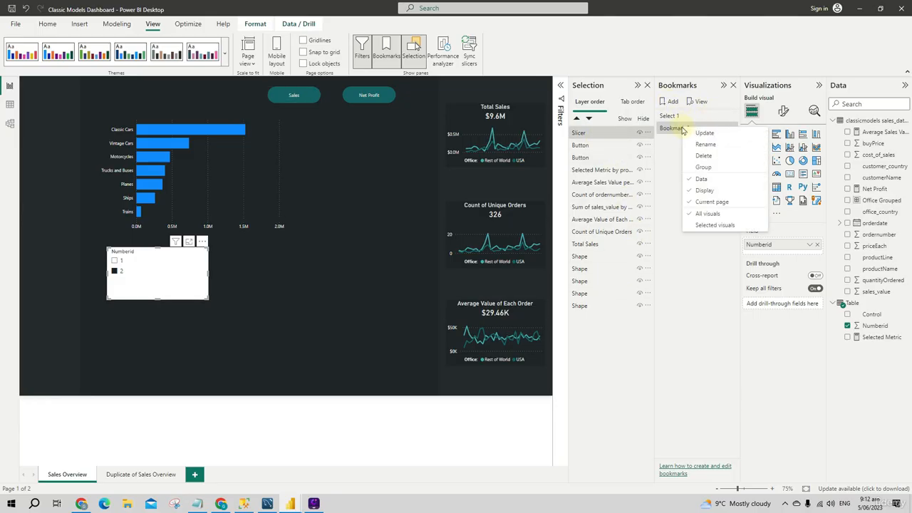
pyautogui.click(705, 145)
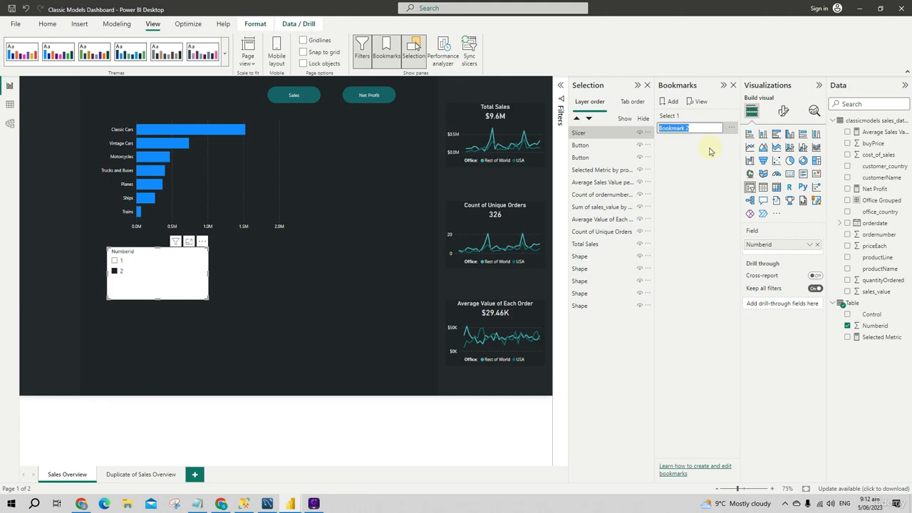
pyautogui.write('Select')
pyautogui.press('Return')
# Disable the Current page option for the Select 2 bookmark and limit it to selected visuals.
pyautogui.rightClick(709, 134)
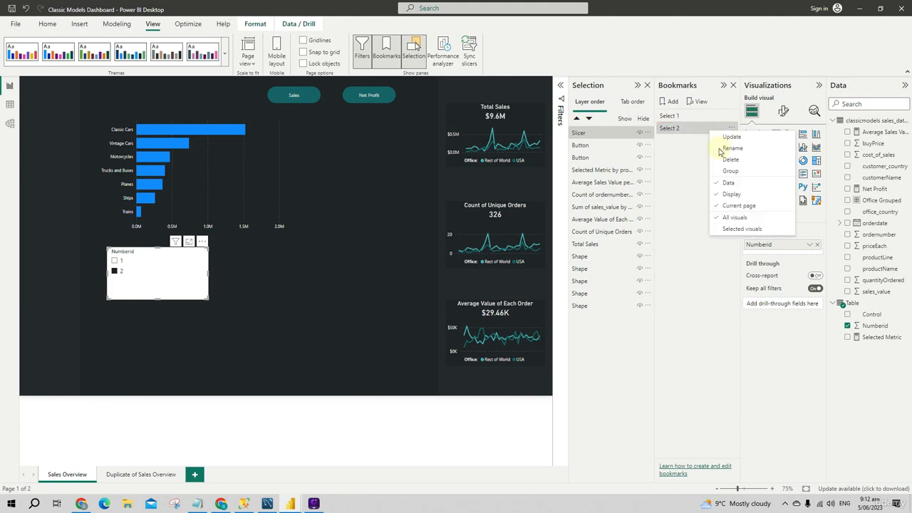
pyautogui.click(688, 166)
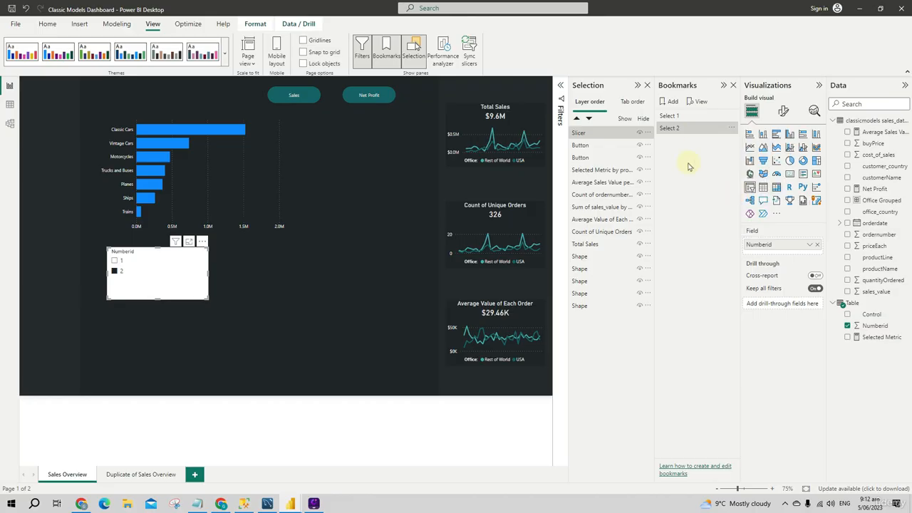
pyautogui.rightClick(674, 131)
pyautogui.click(721, 207)
pyautogui.rightClick(696, 130)
pyautogui.click(710, 226)
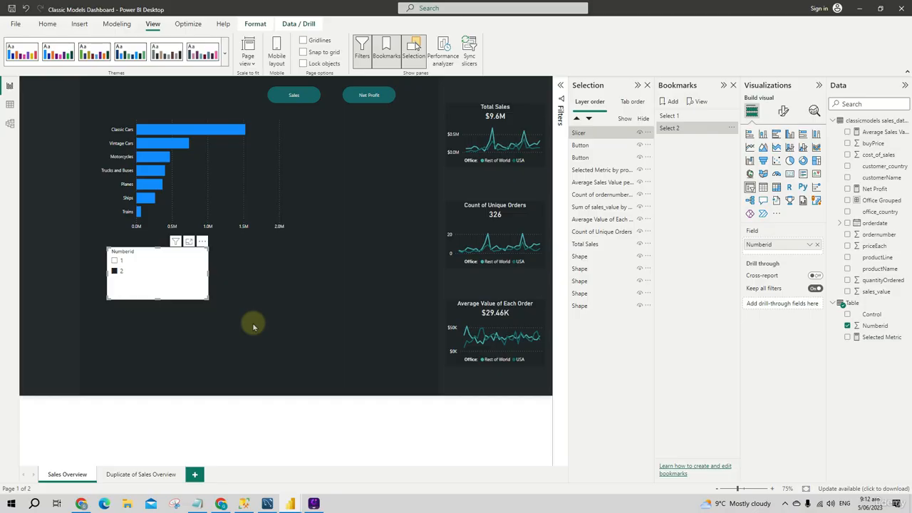
# Hide the Numberid slicer on the report page.
pyautogui.click(224, 221)
pyautogui.click(149, 250)
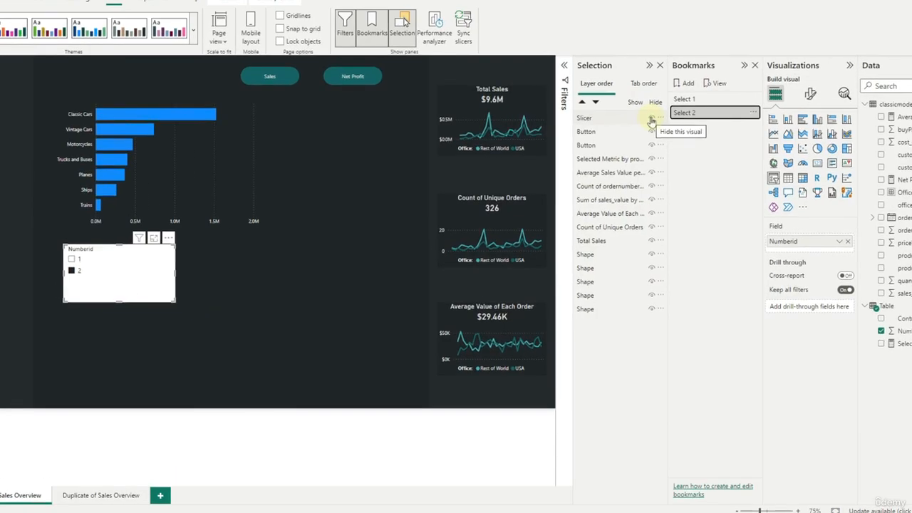
pyautogui.click(651, 119)
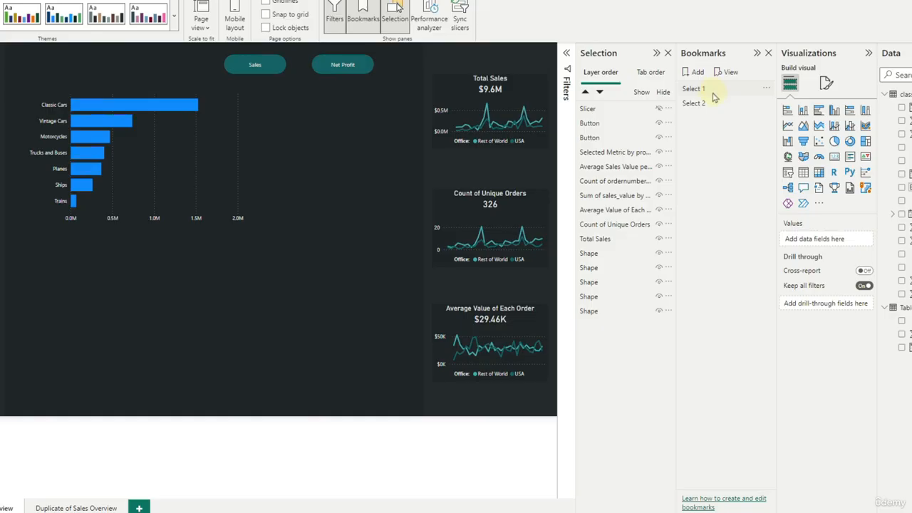
# Turn on the Sales button's action with type Bookmark, targeting the Select 1 bookmark.
pyautogui.click(233, 71)
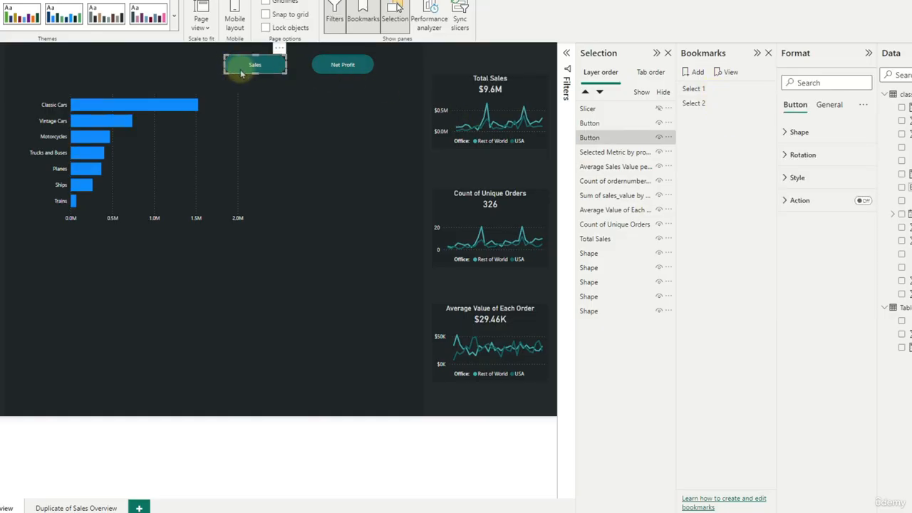
pyautogui.click(798, 200)
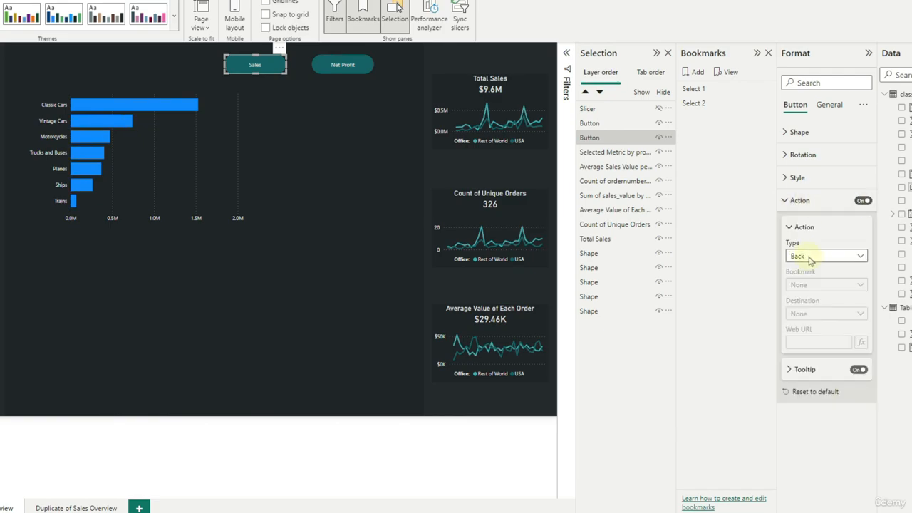
pyautogui.click(801, 258)
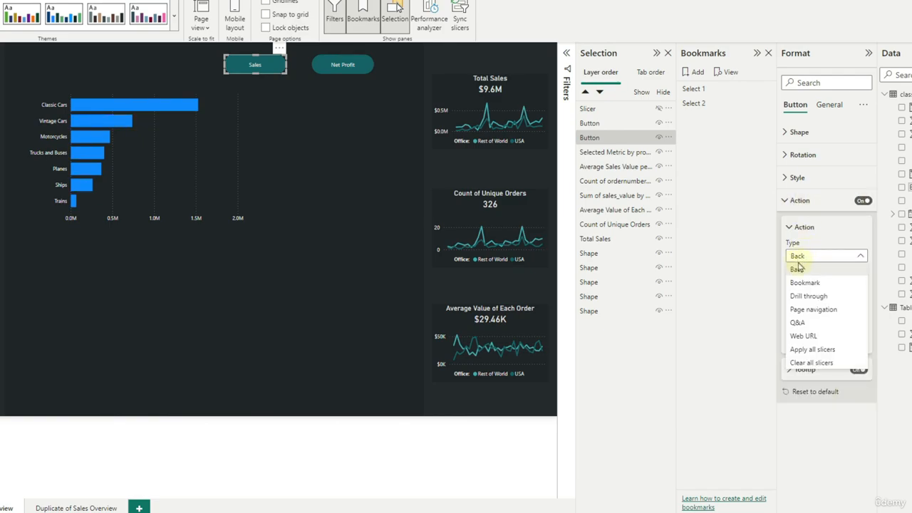
pyautogui.click(805, 283)
pyautogui.click(809, 285)
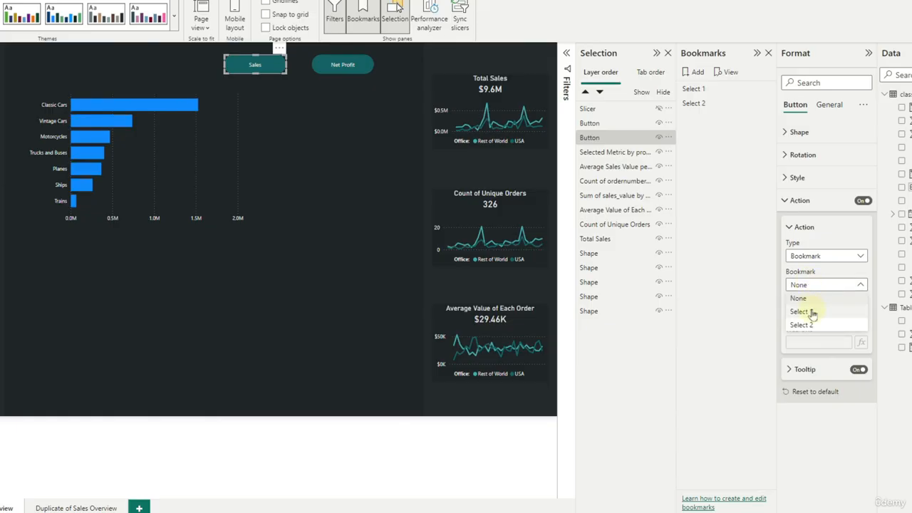
pyautogui.click(812, 311)
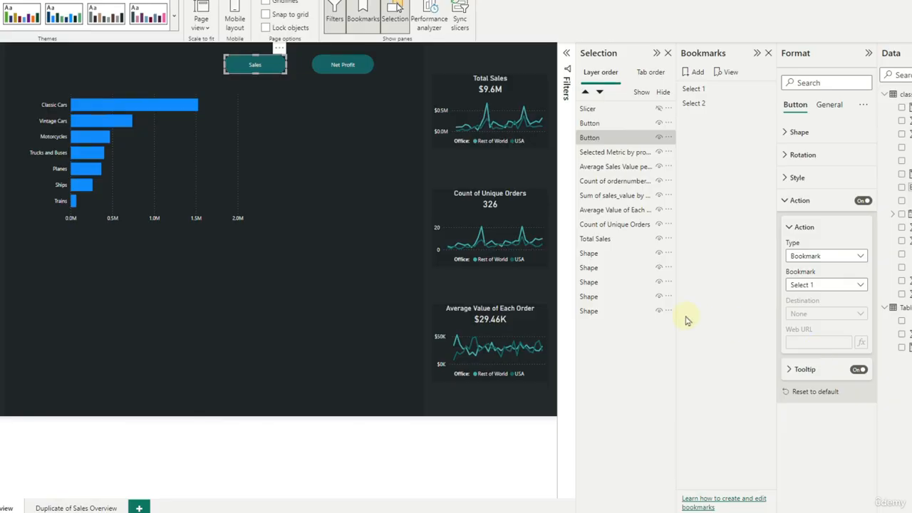
# Turn on the Net Profit button's action with type Bookmark, targeting Select 2, and deselect the button.
pyautogui.click(326, 72)
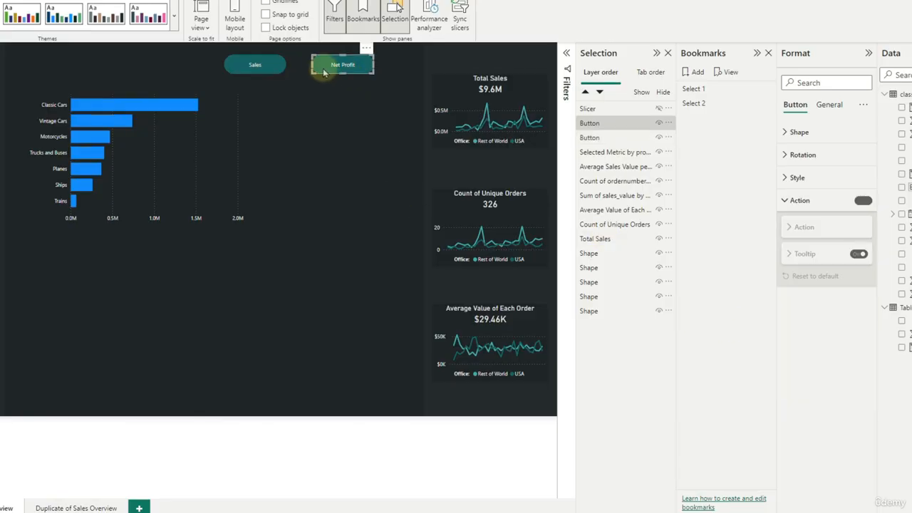
pyautogui.click(863, 201)
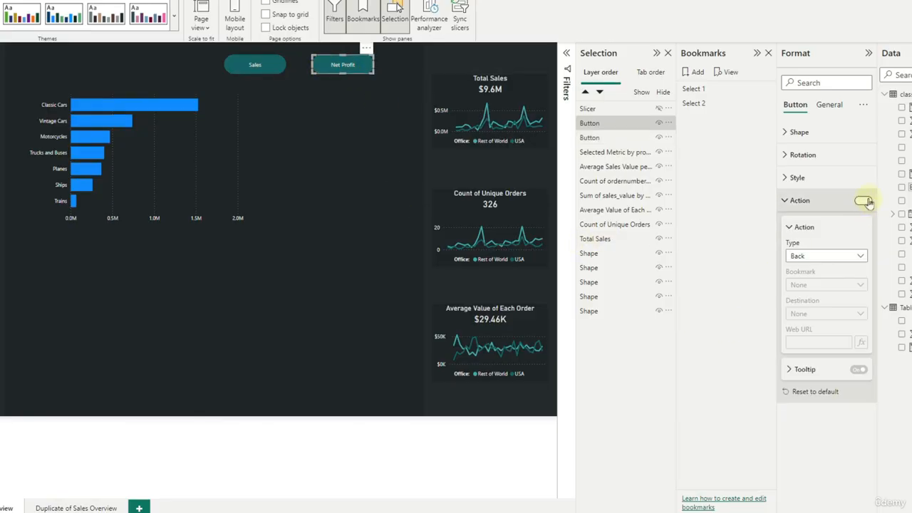
pyautogui.click(801, 257)
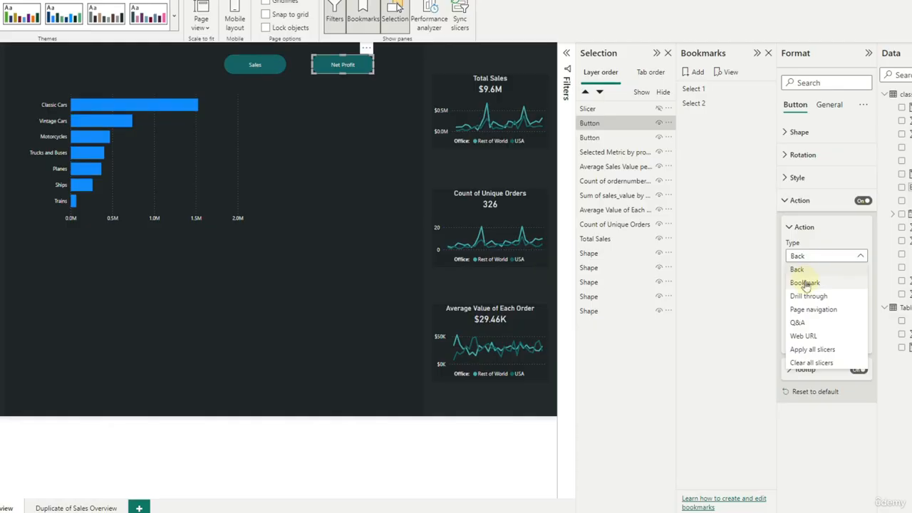
pyautogui.click(805, 284)
pyautogui.click(813, 285)
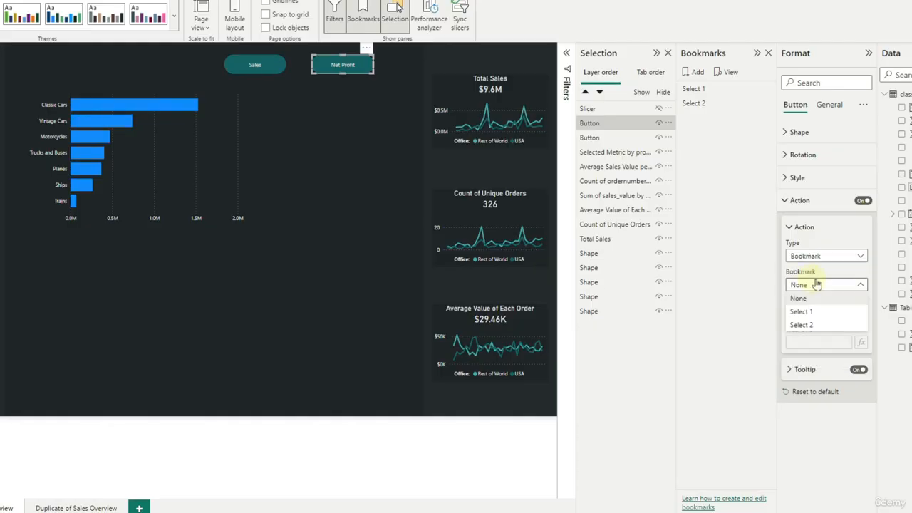
pyautogui.click(801, 325)
pyautogui.click(278, 312)
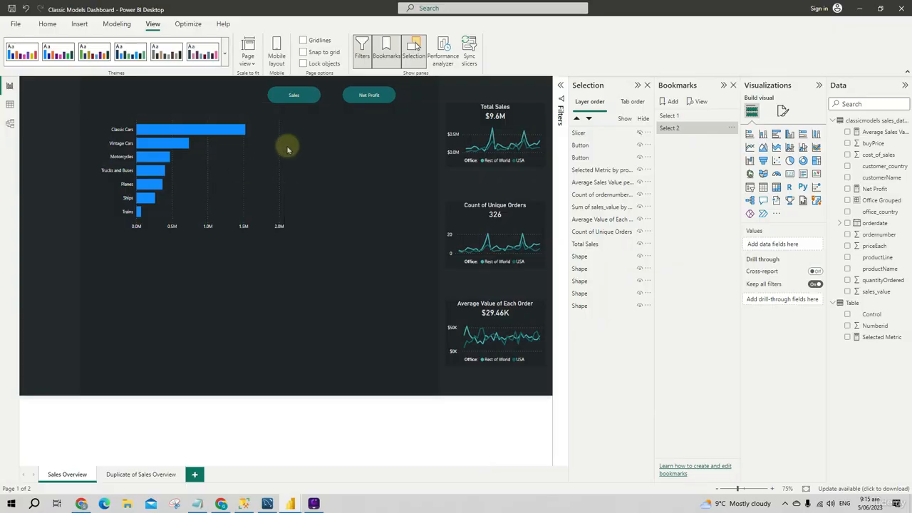
# Test the Sales and Net Profit buttons on the bar chart, finishing with Sales active.
pyautogui.click(284, 94)
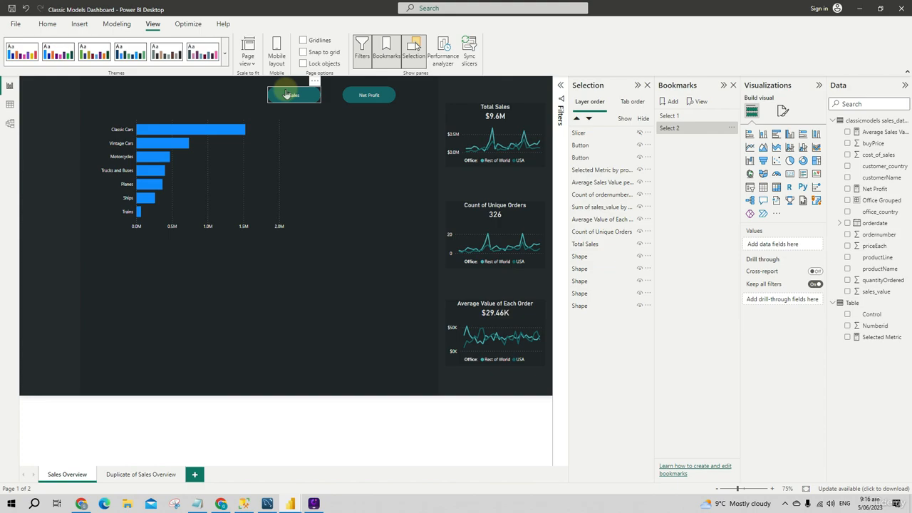
pyautogui.keyDown('ctrl'); pyautogui.click(285, 94); pyautogui.keyUp('ctrl')
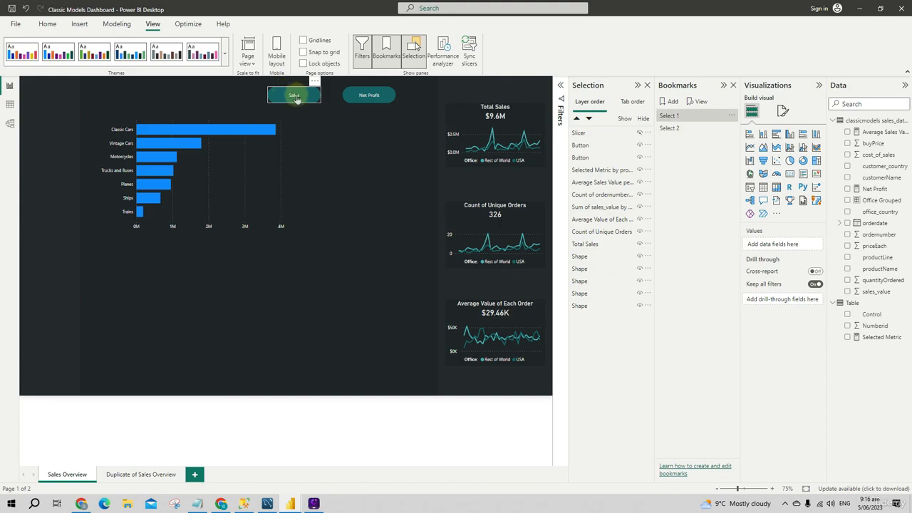
pyautogui.click(364, 96)
pyautogui.keyDown('ctrl'); pyautogui.click(365, 96); pyautogui.keyUp('ctrl')
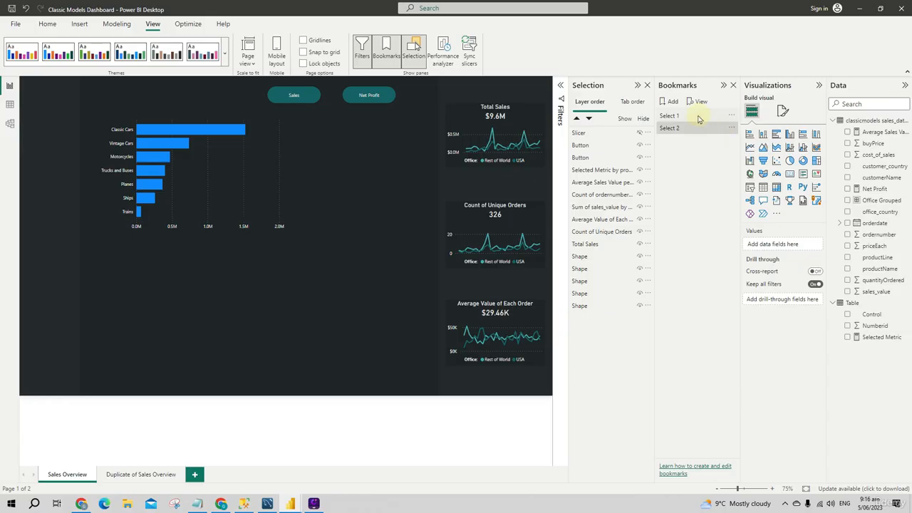
pyautogui.keyDown('ctrl'); pyautogui.click(294, 96); pyautogui.keyUp('ctrl')
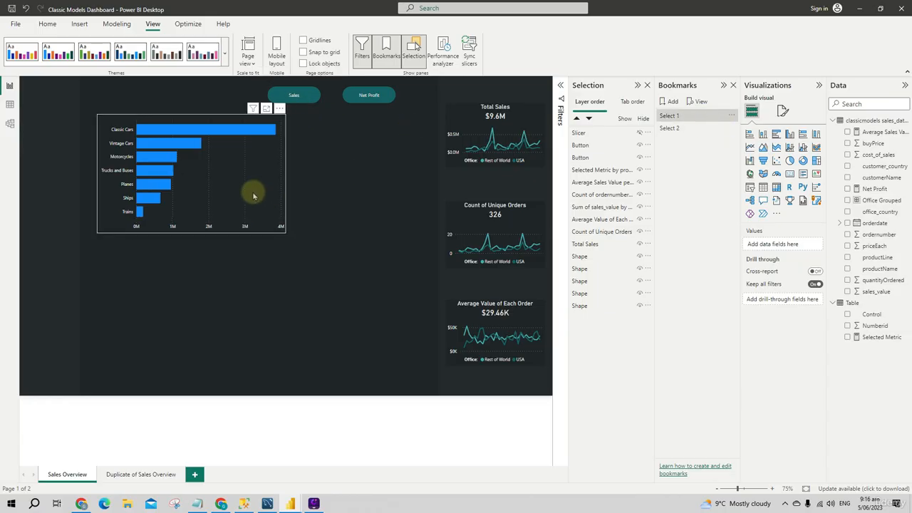
# Close the Bookmarks pane and collapse the Selection pane to enlarge the canvas.
pyautogui.click(386, 51)
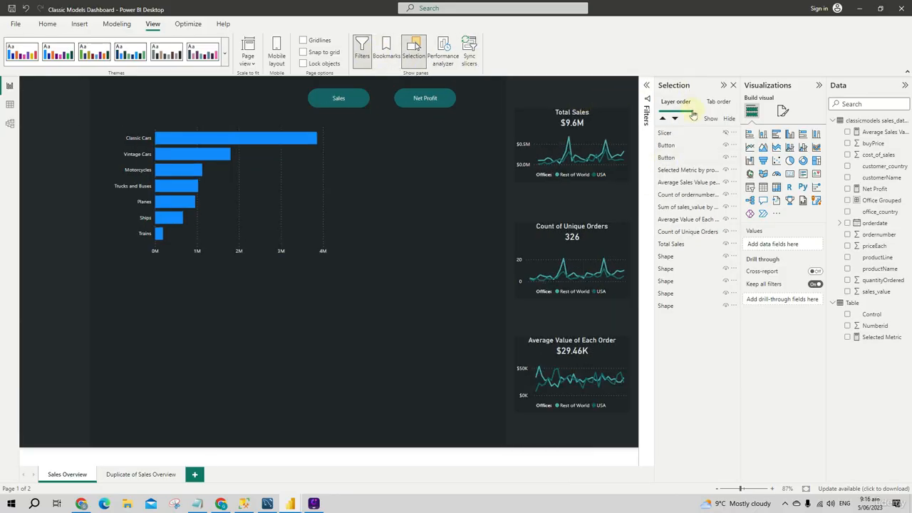
pyautogui.click(721, 86)
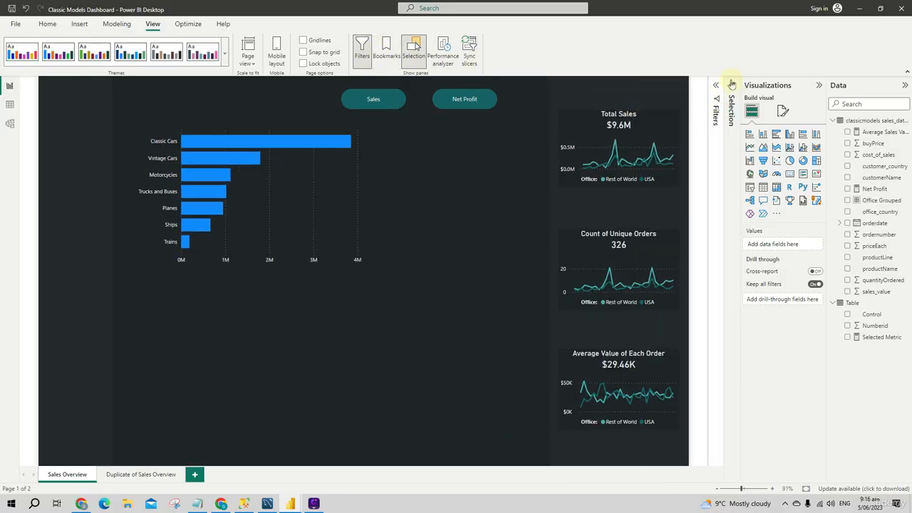
# Shrink the product-line bar chart slightly from its lower-right corner and shift it a little to the left.
pyautogui.click(325, 221)
pyautogui.moveTo(362, 267); pyautogui.dragTo(328, 252)
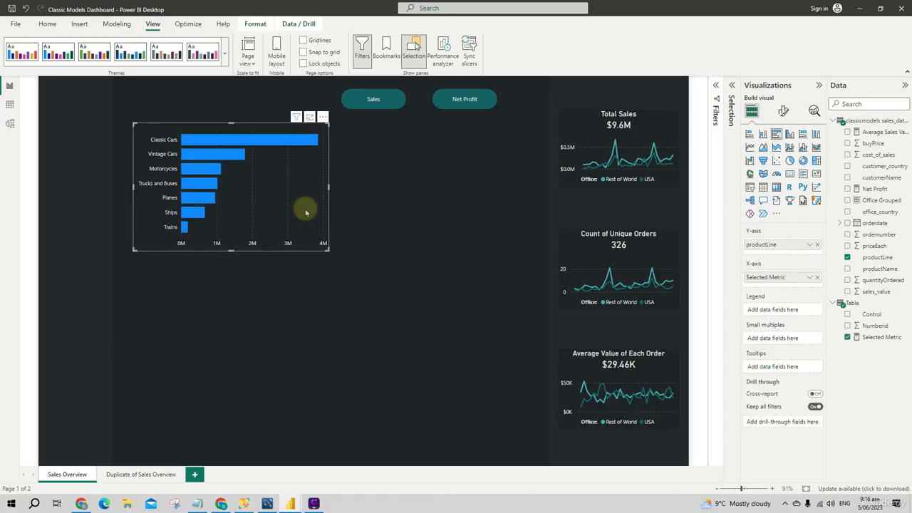
pyautogui.moveTo(304, 212); pyautogui.dragTo(298, 212)
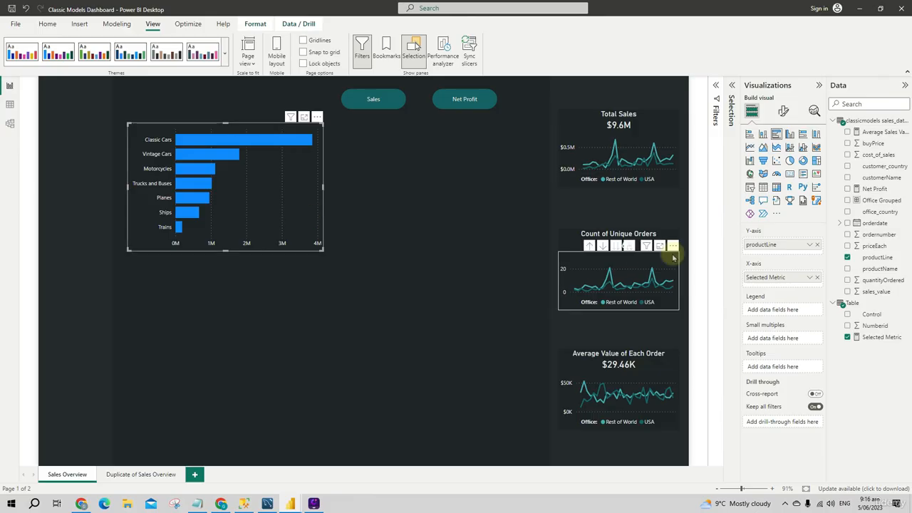
# Set the default bar colour of the product-line chart to the dark teal from the recent colours.
pyautogui.click(784, 113)
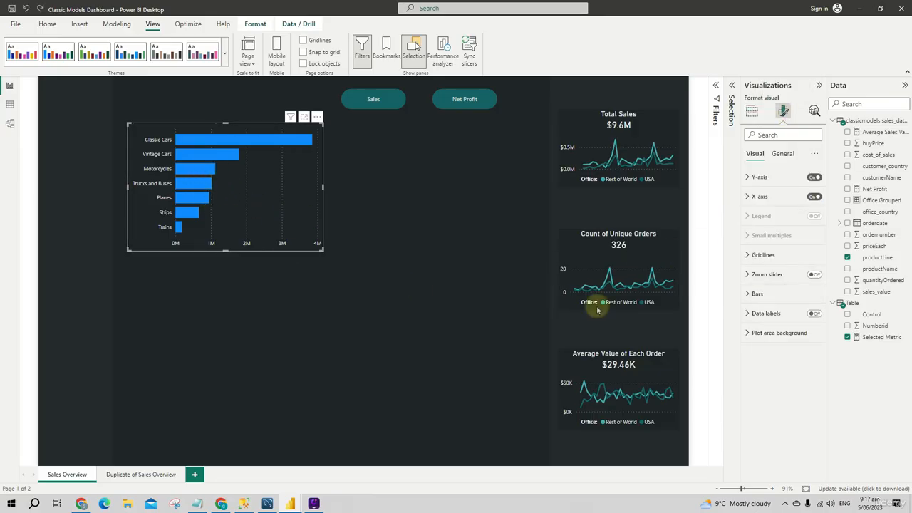
pyautogui.click(756, 295)
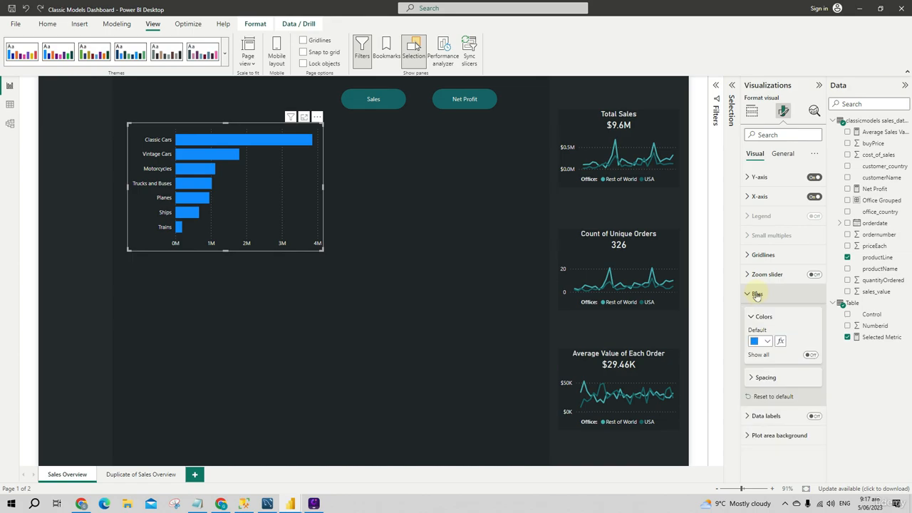
pyautogui.click(767, 342)
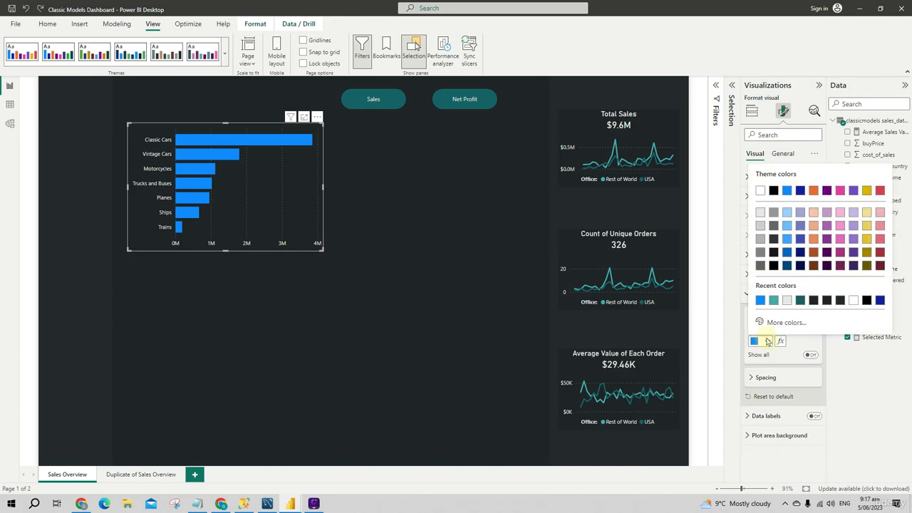
pyautogui.click(801, 301)
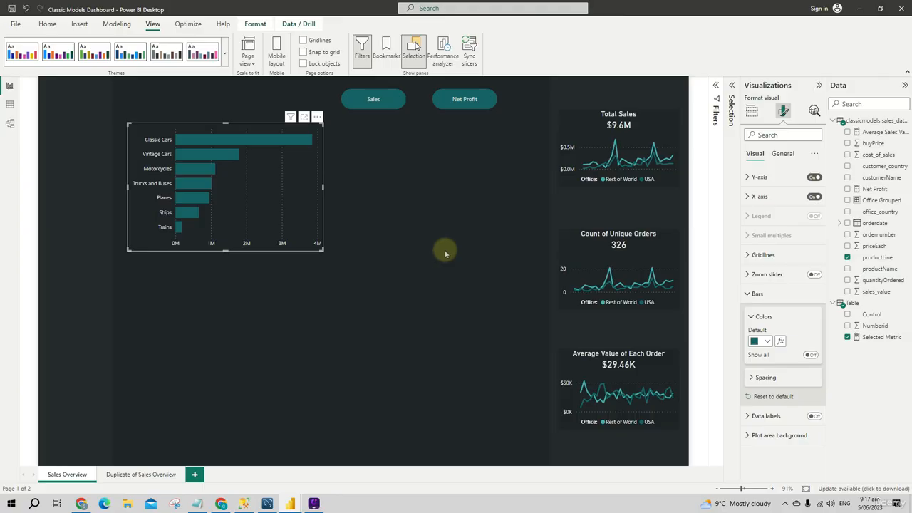
# Set the default bar colour of the product-line chart to the custom muted teal #439094.
pyautogui.click(766, 342)
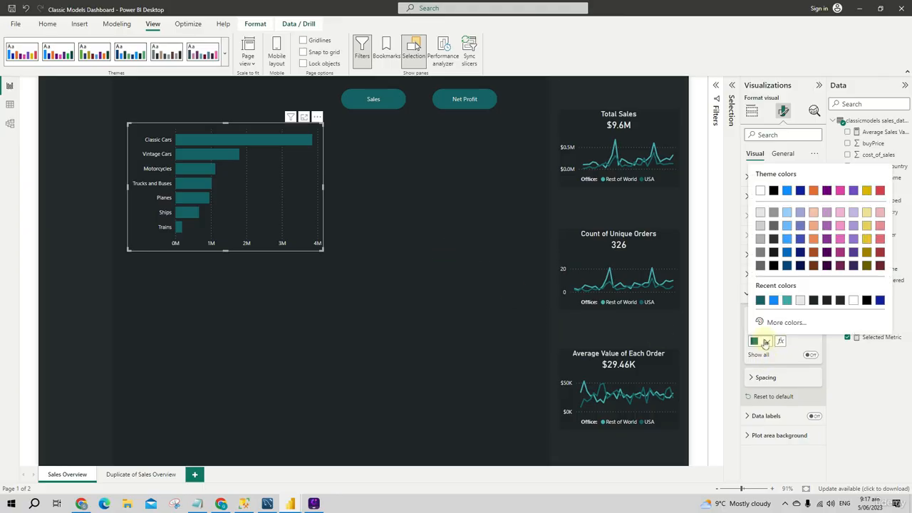
pyautogui.click(789, 300)
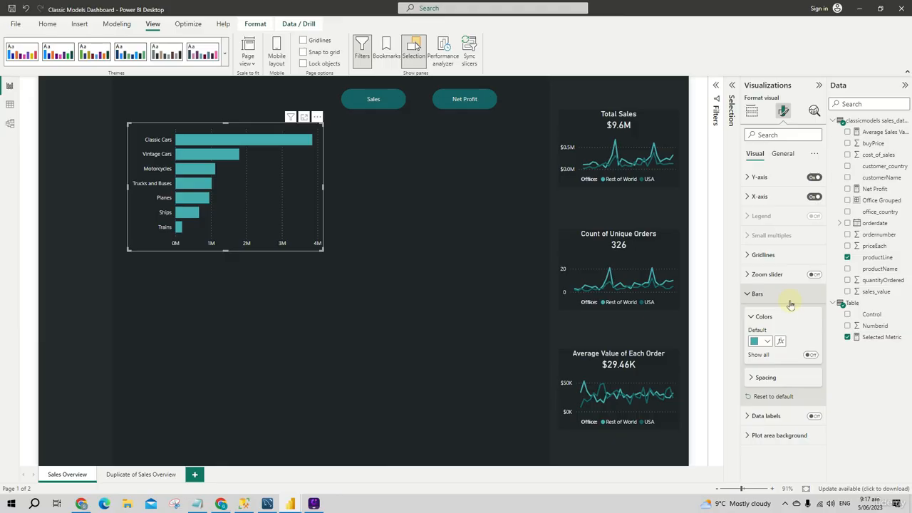
pyautogui.click(768, 342)
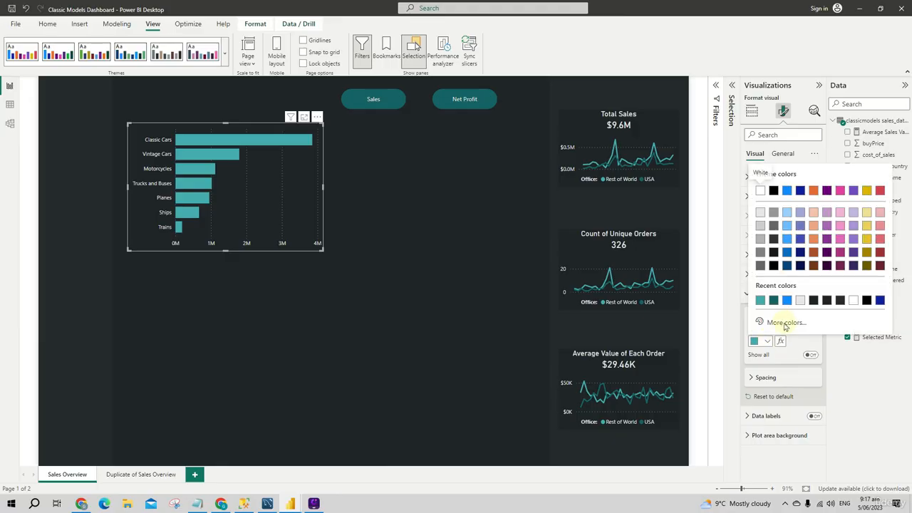
pyautogui.click(785, 325)
pyautogui.click(829, 212)
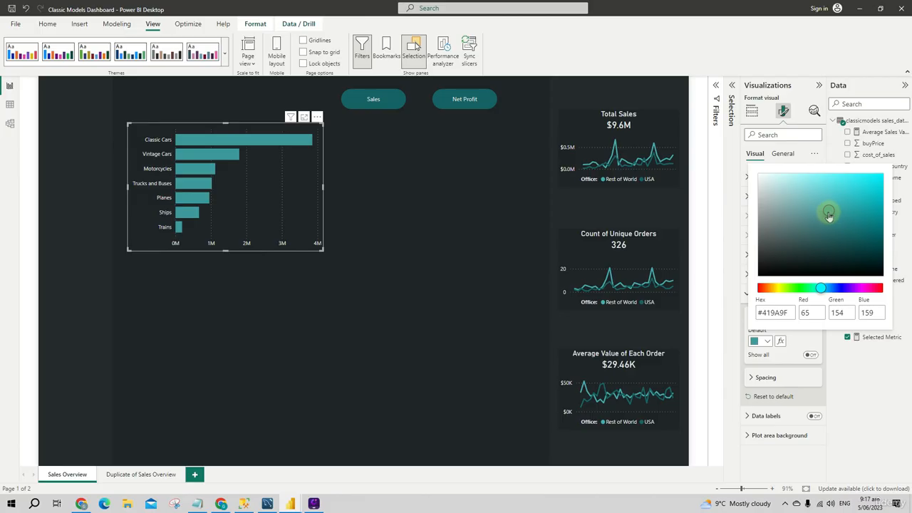
pyautogui.click(829, 219)
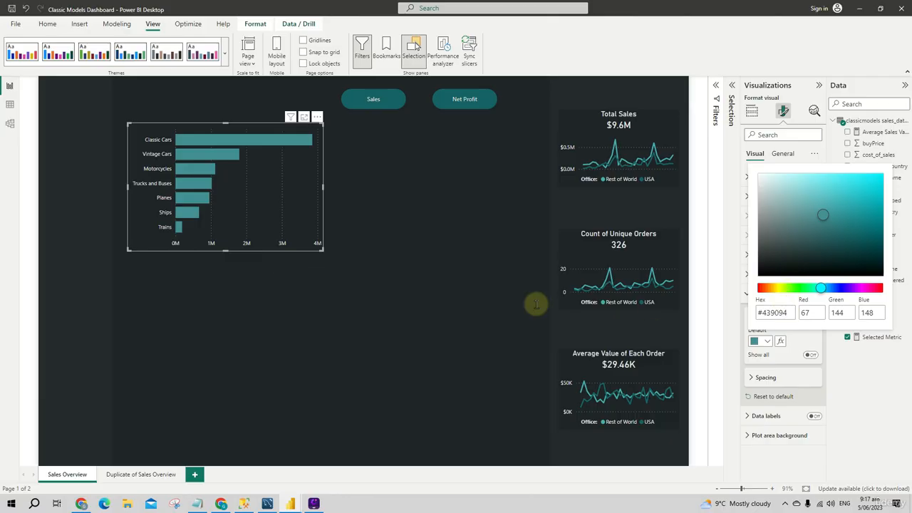
pyautogui.click(389, 319)
pyautogui.click(431, 326)
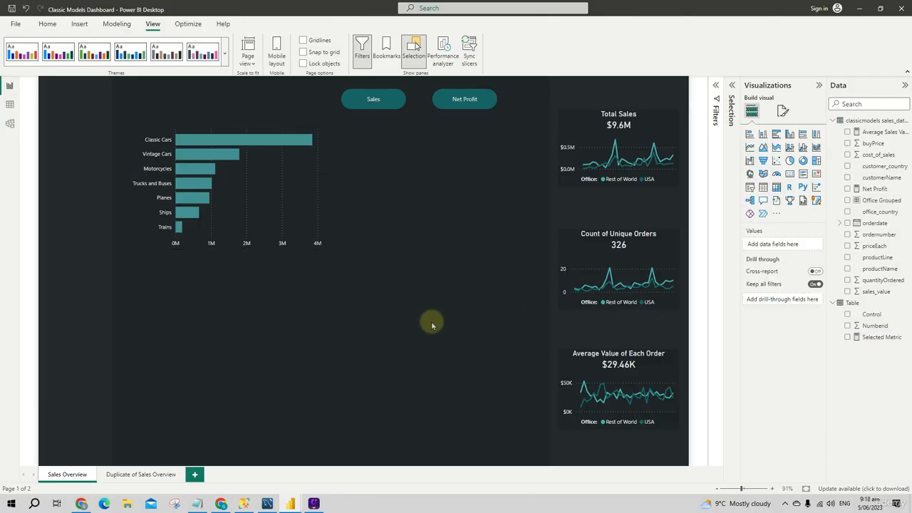
# Try the recent dark teal and a near-black recent colour as the product-line chart's background.
pyautogui.click(290, 198)
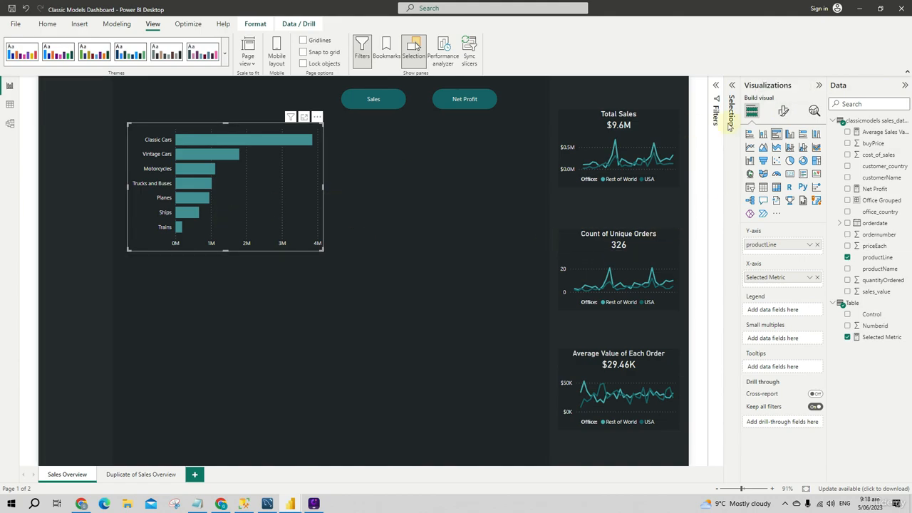
pyautogui.click(783, 110)
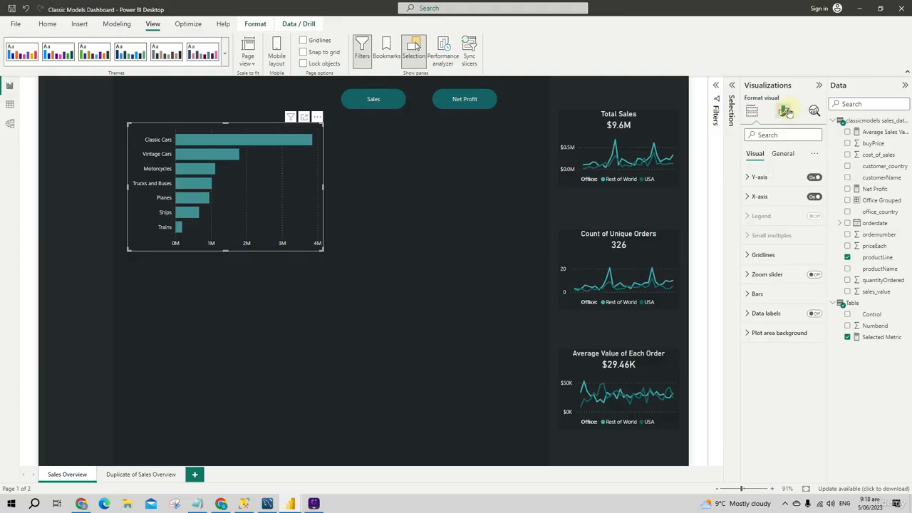
pyautogui.click(786, 154)
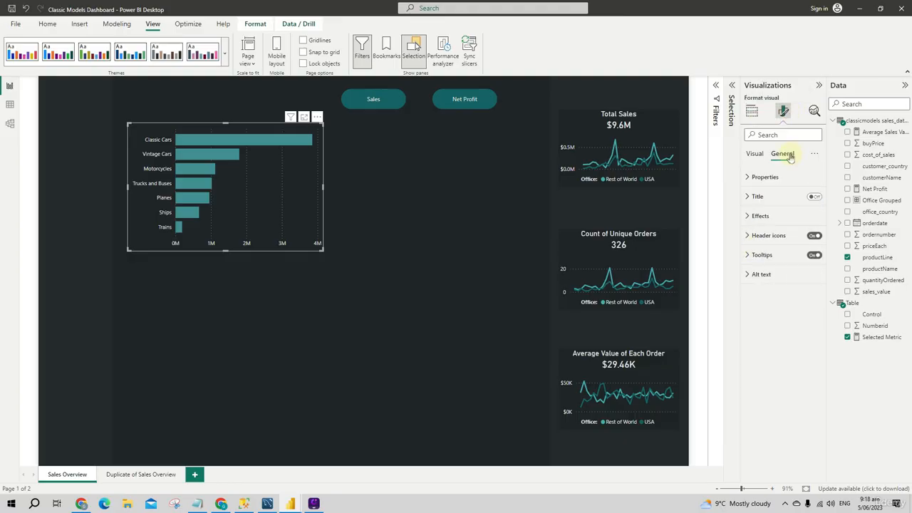
pyautogui.click(759, 215)
pyautogui.click(761, 263)
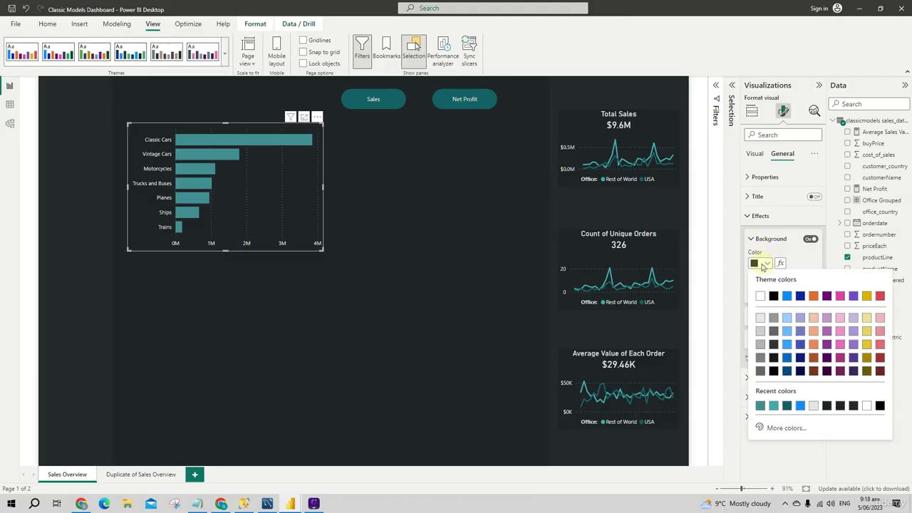
pyautogui.click(786, 406)
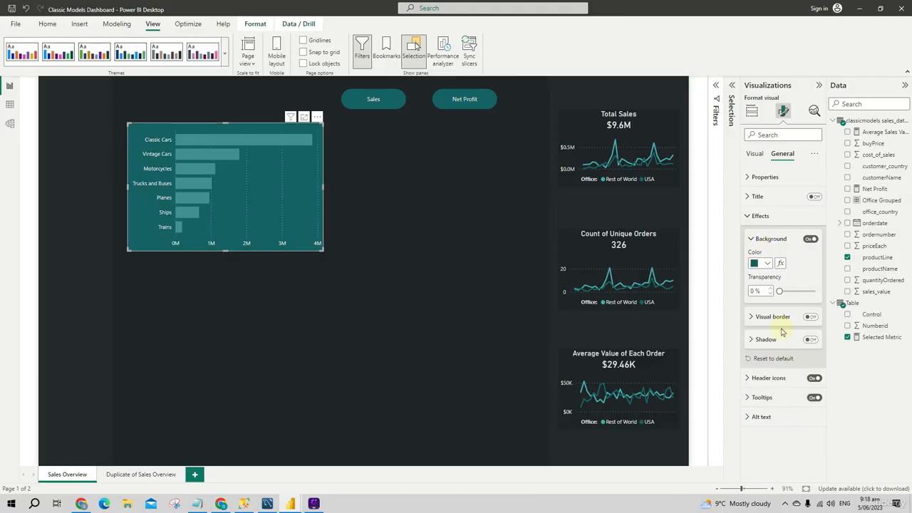
pyautogui.click(767, 262)
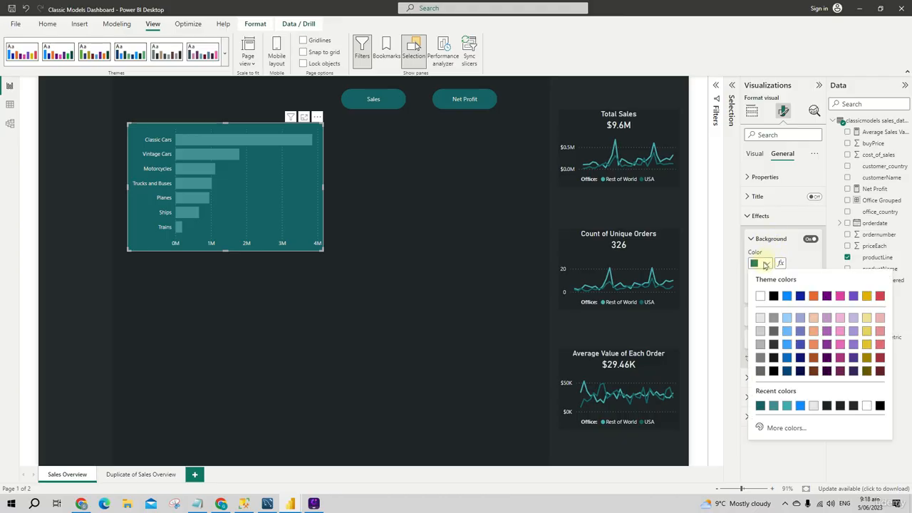
pyautogui.click(844, 405)
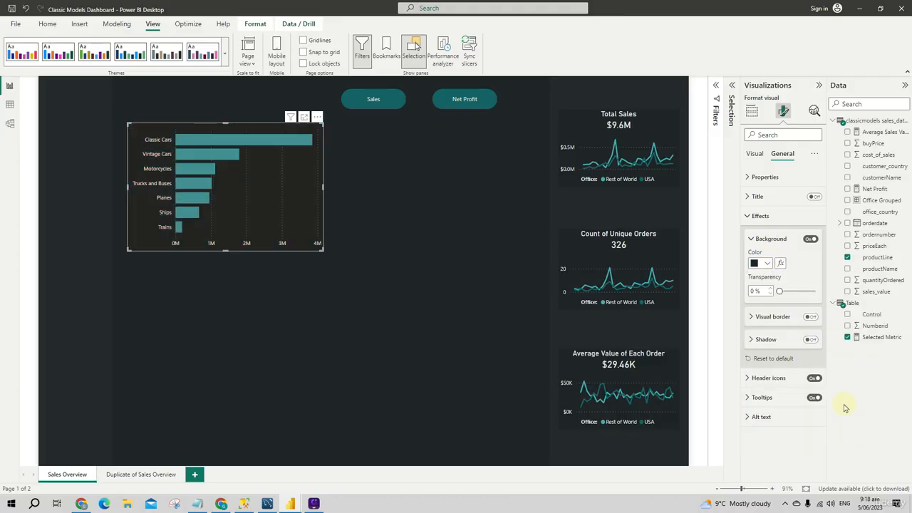
# Copy the Rectangle Shapes colour code #272B2F from the Notepad note and apply it as the bar chart's background colour.
pyautogui.click(197, 504)
pyautogui.click(580, 164)
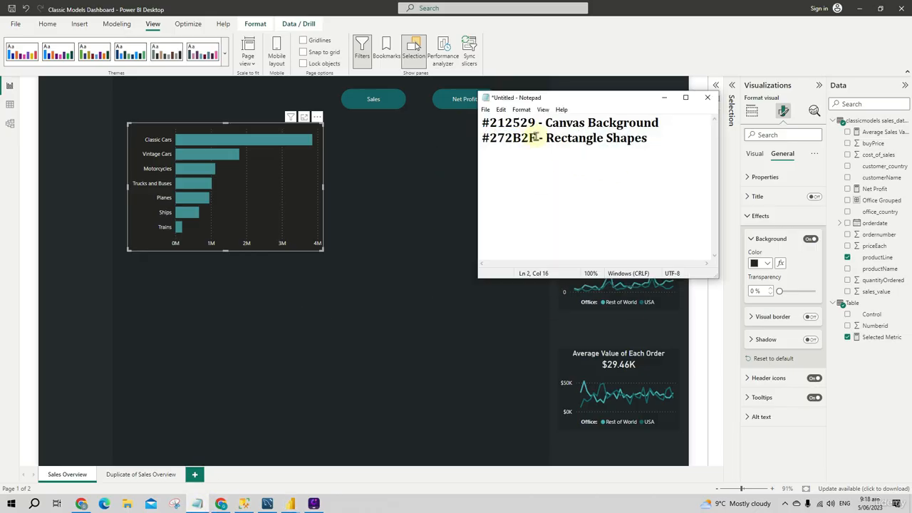
pyautogui.moveTo(536, 138); pyautogui.dragTo(474, 137)
pyautogui.hotkey('ctrl', 'c')
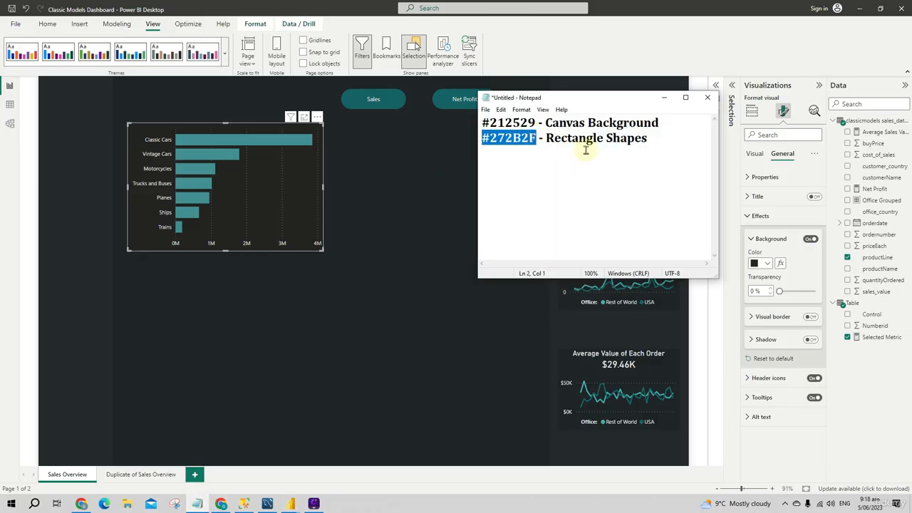
pyautogui.click(757, 263)
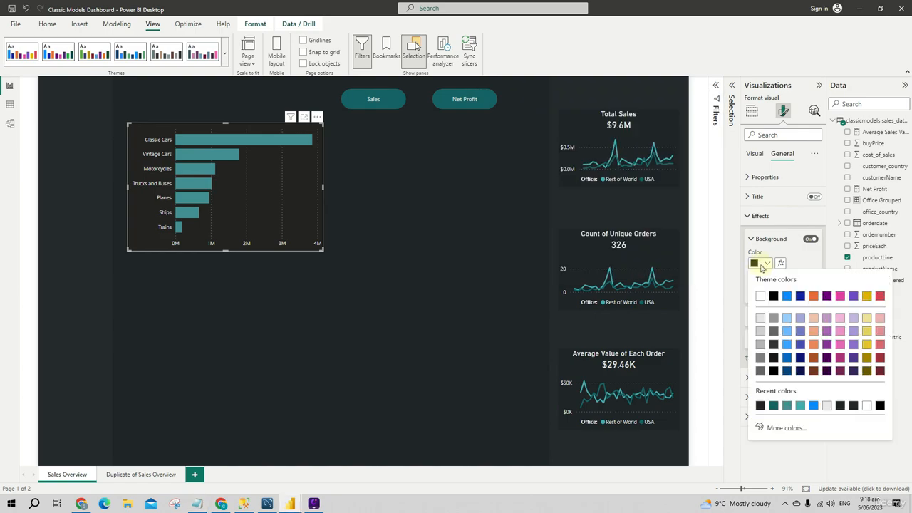
pyautogui.click(787, 427)
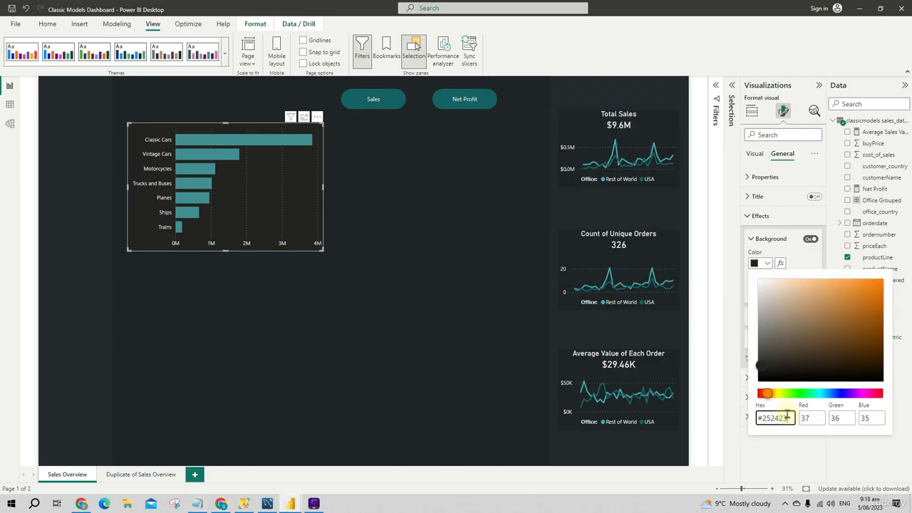
pyautogui.hotkey('ctrl', 'v')
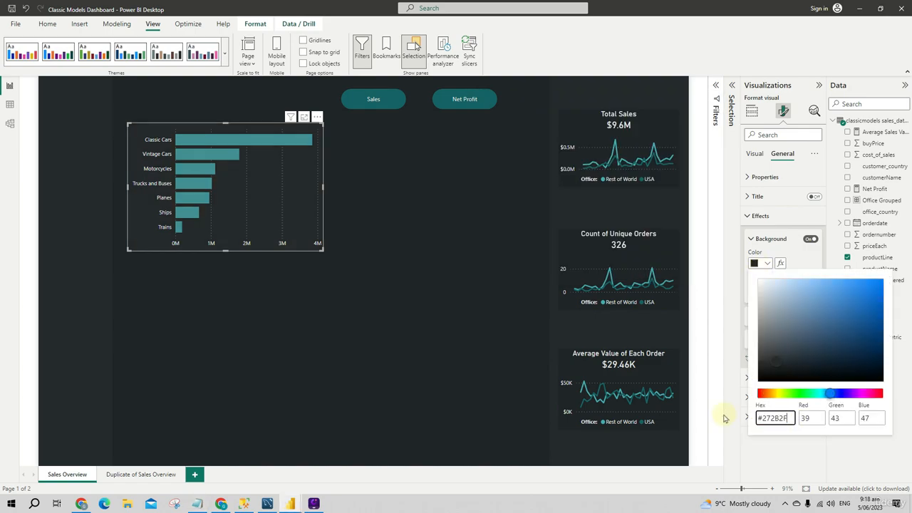
pyautogui.click(322, 313)
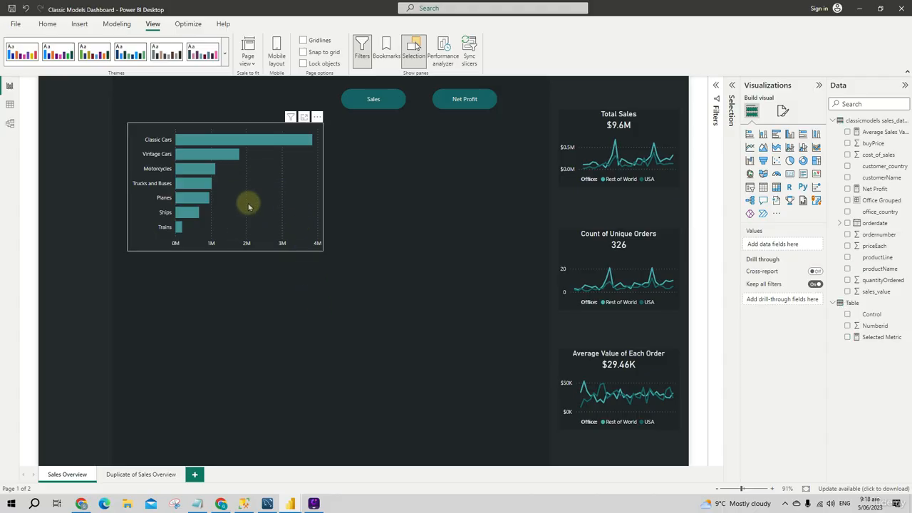
# Turn off the X-axis of the product-line bar chart and check its vertical gridline settings.
pyautogui.click(271, 197)
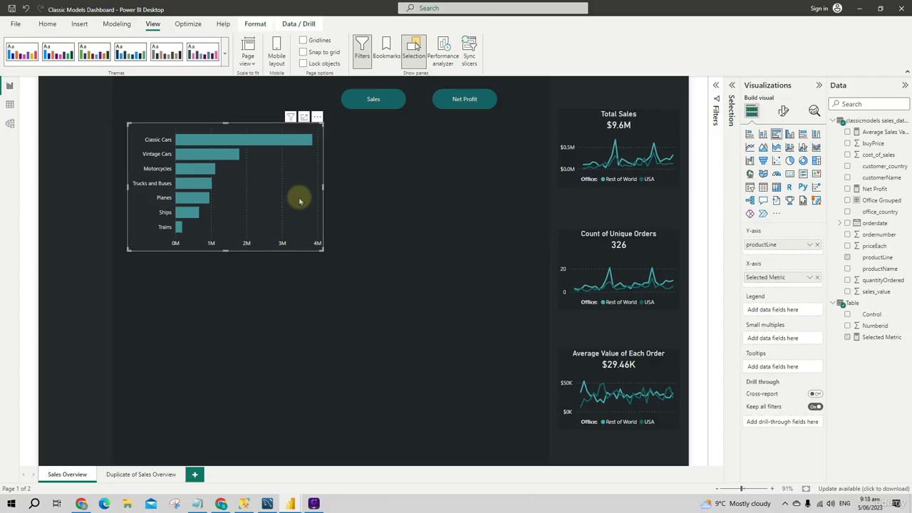
pyautogui.click(782, 111)
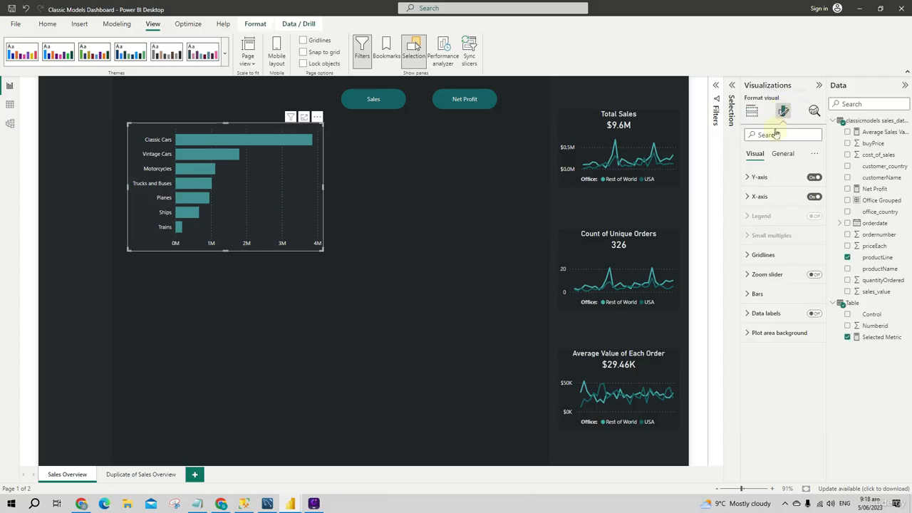
pyautogui.click(812, 197)
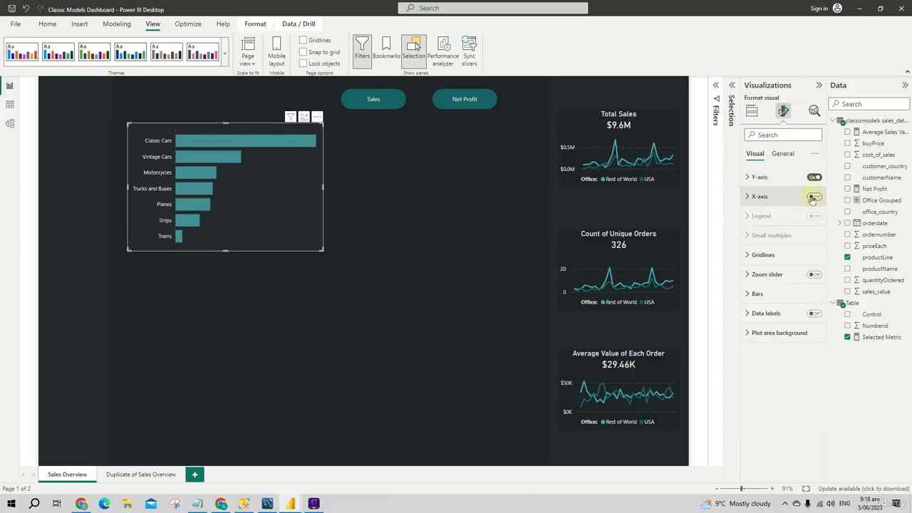
pyautogui.click(768, 255)
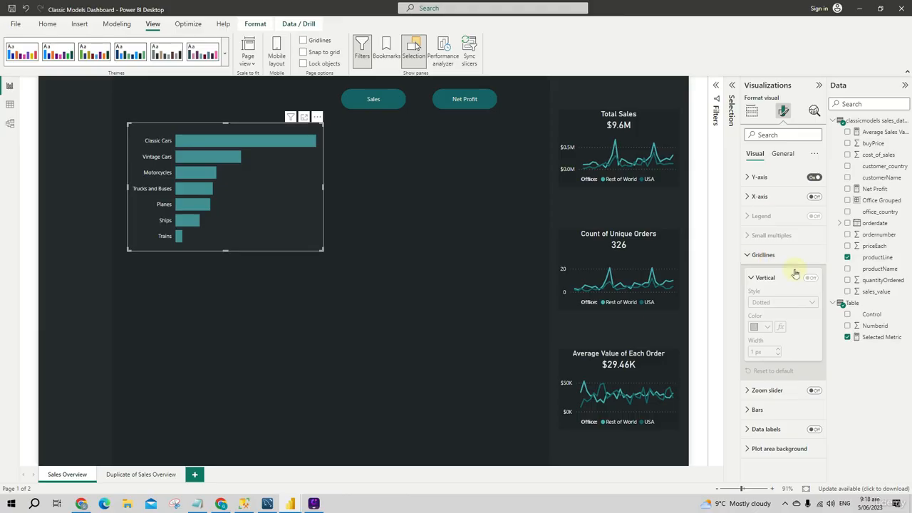
pyautogui.click(760, 255)
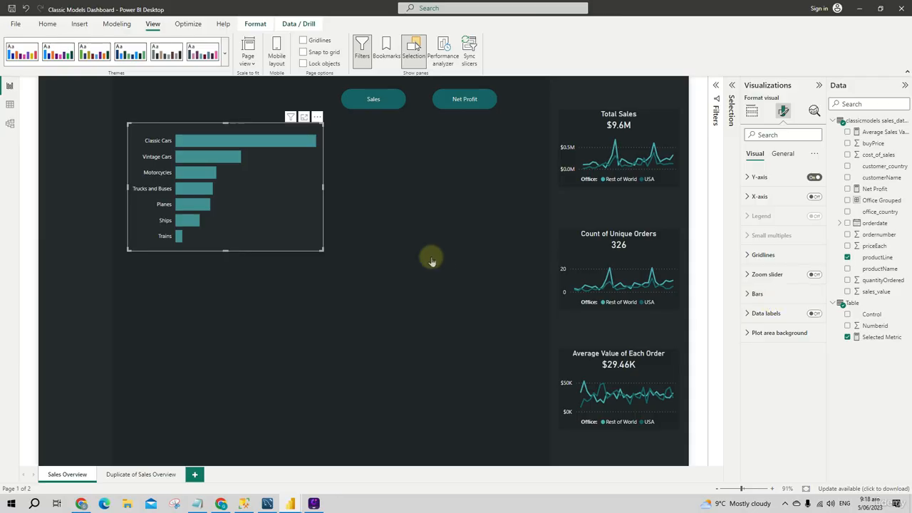
pyautogui.click(385, 256)
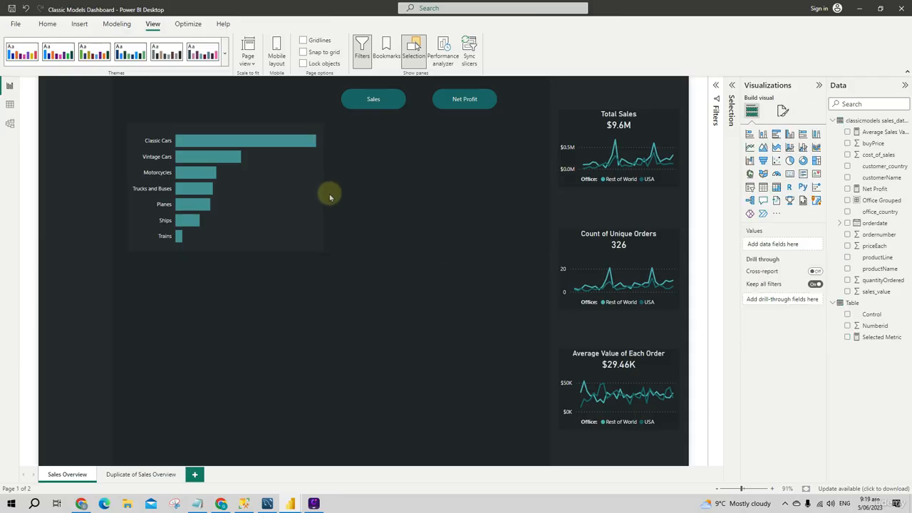
# Turn on the shadow effect for the product-line bar chart and show its colour, offset and position settings.
pyautogui.click(302, 226)
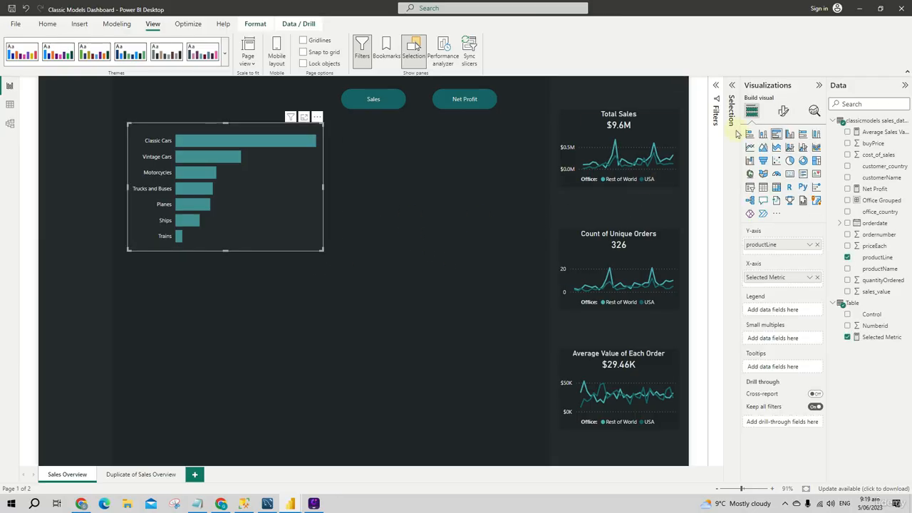
pyautogui.click(784, 110)
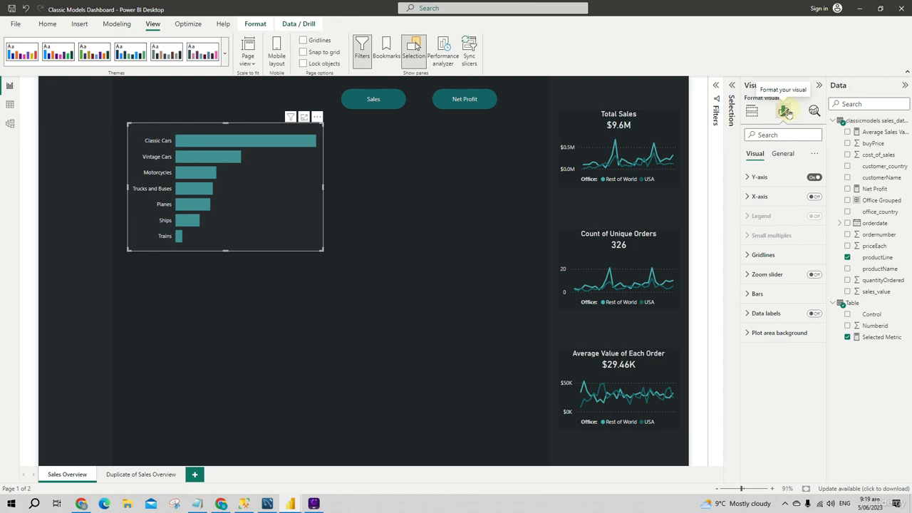
pyautogui.click(781, 154)
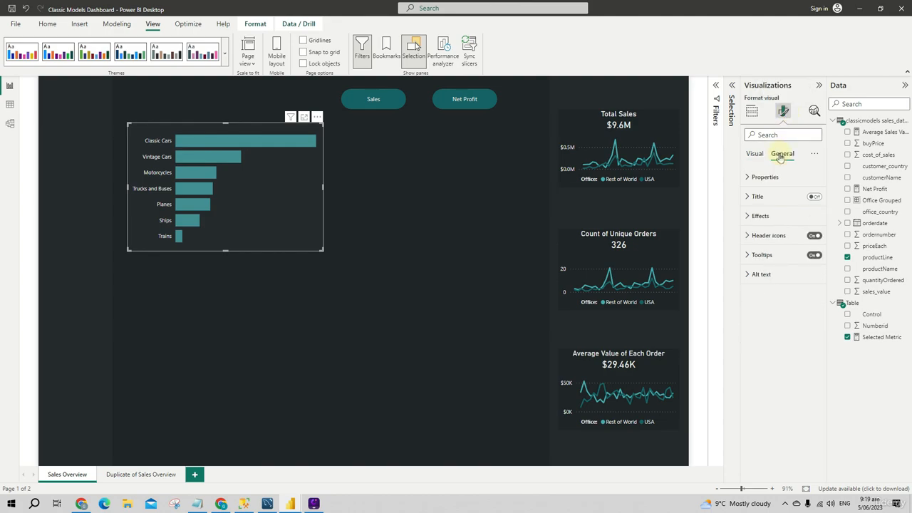
pyautogui.click(762, 215)
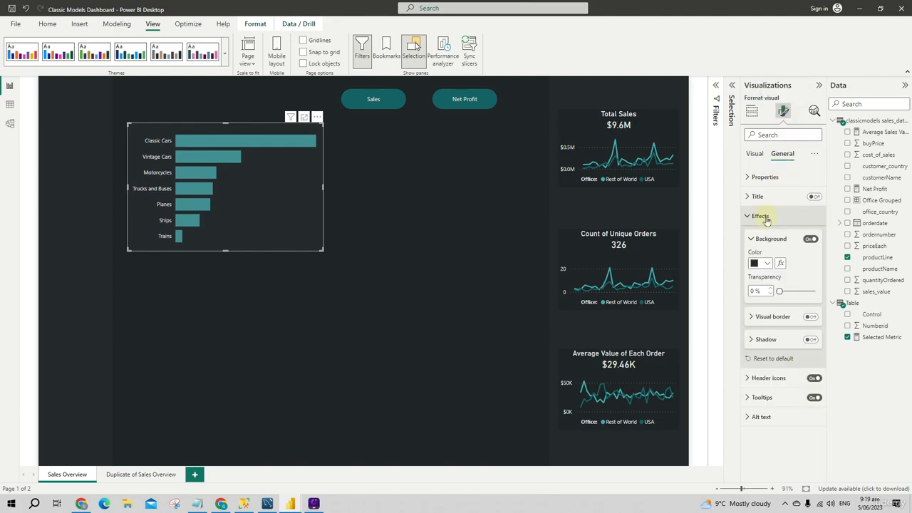
pyautogui.click(771, 340)
pyautogui.click(791, 341)
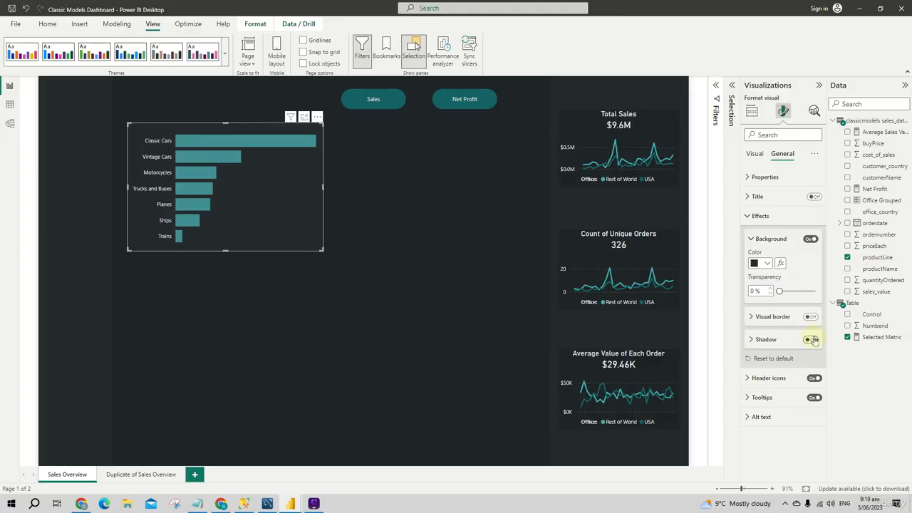
pyautogui.click(766, 340)
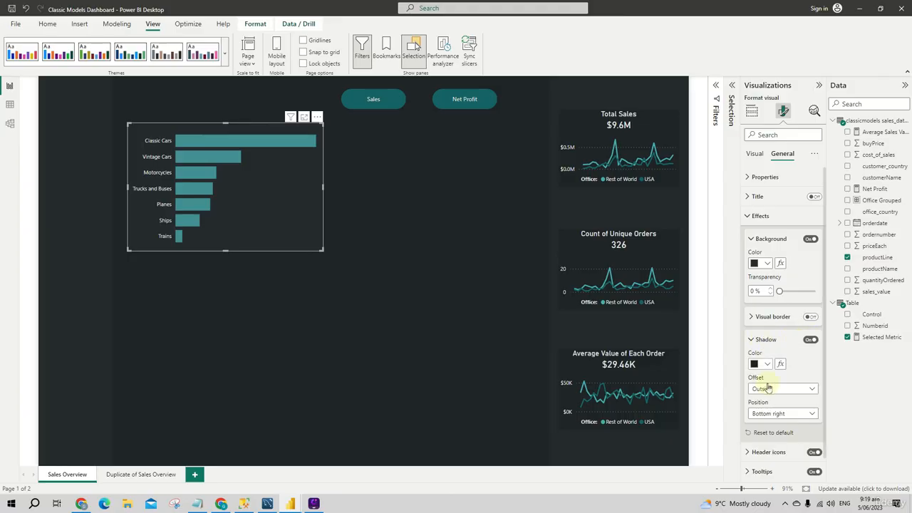
pyautogui.scroll(-1, 773, 413)
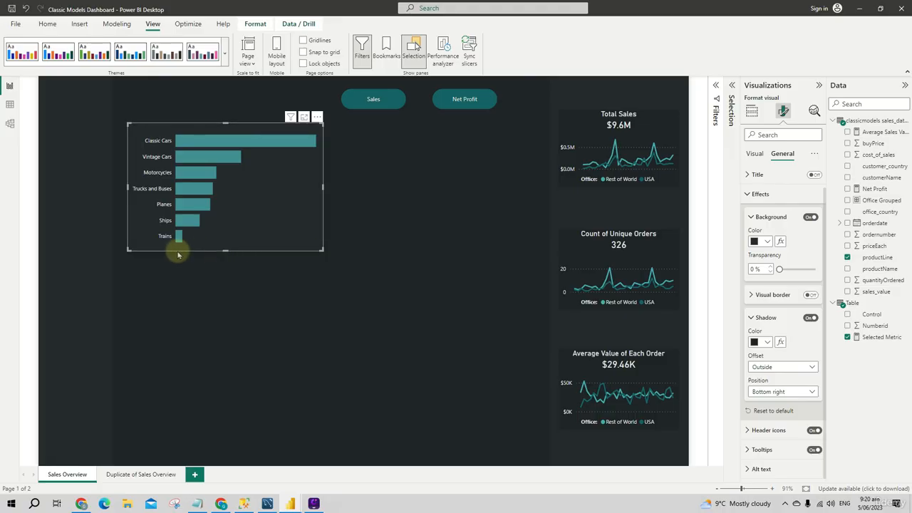
# Check the custom colour options of the bar chart's shadow and deselect the chart.
pyautogui.click(759, 342)
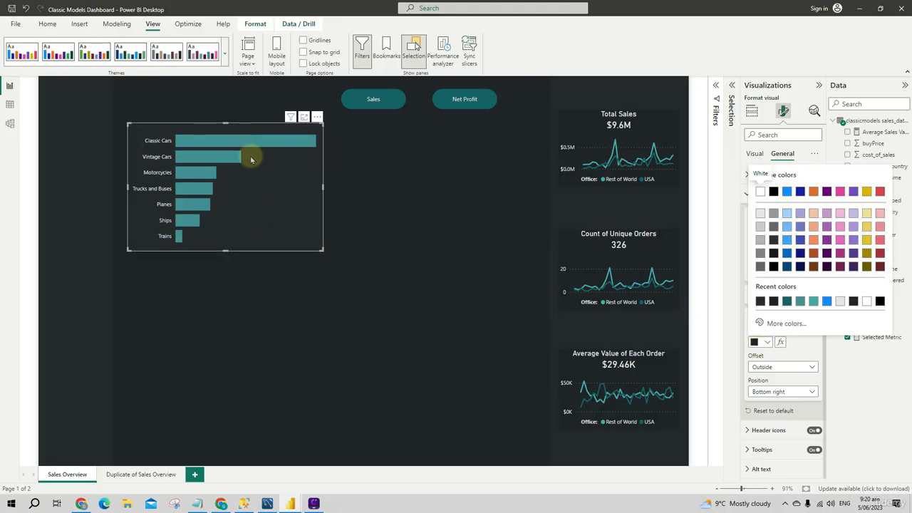
pyautogui.click(780, 324)
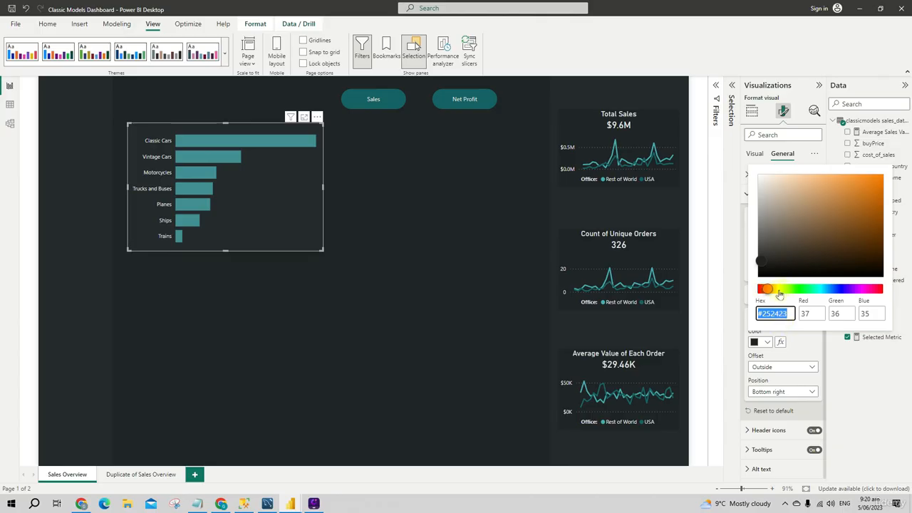
pyautogui.click(496, 324)
pyautogui.click(459, 320)
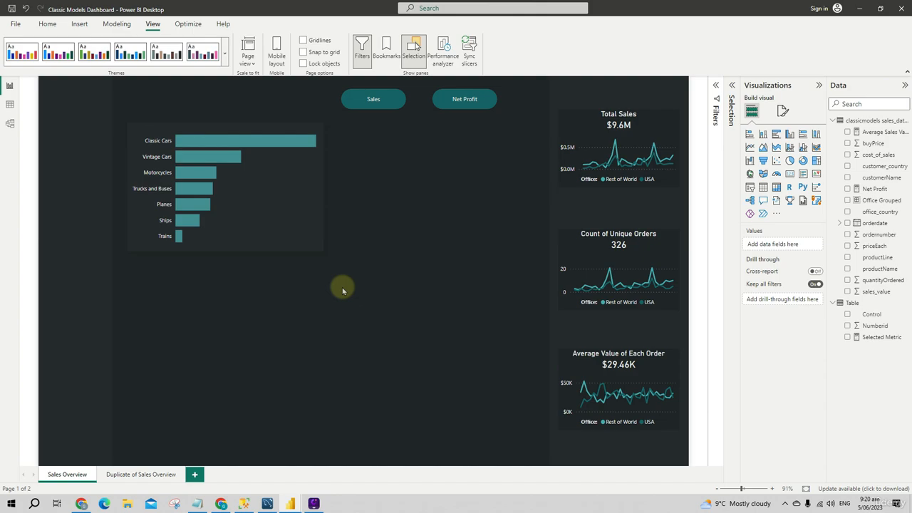
# Set the product-line bar chart's shadow to the custom near-black colour #191818 and deselect the chart.
pyautogui.click(294, 235)
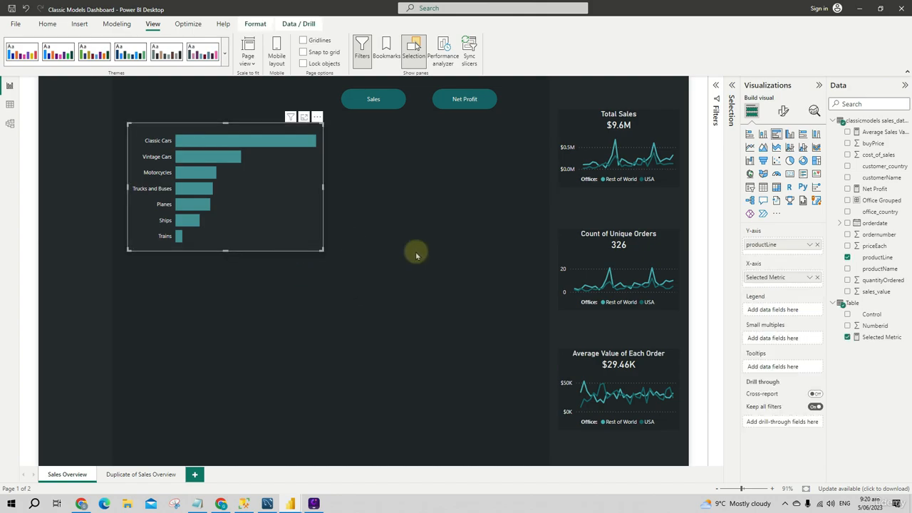
pyautogui.click(783, 110)
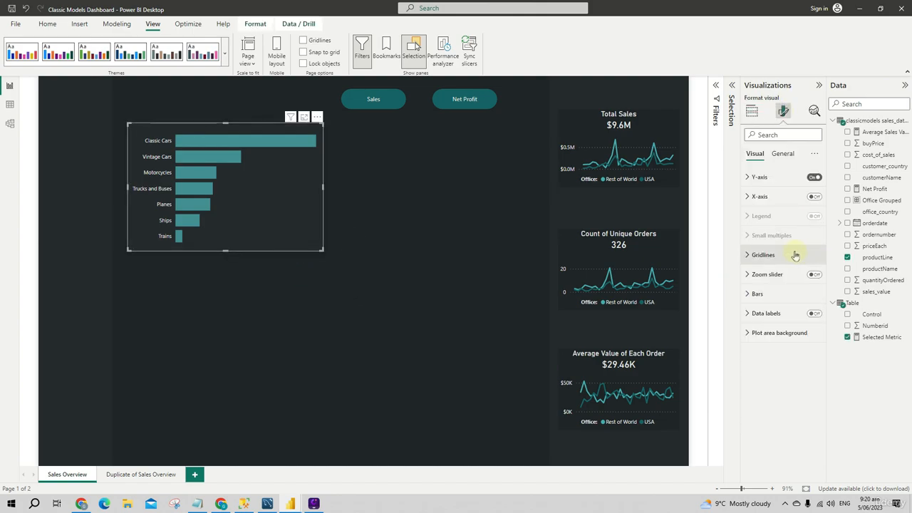
pyautogui.click(782, 153)
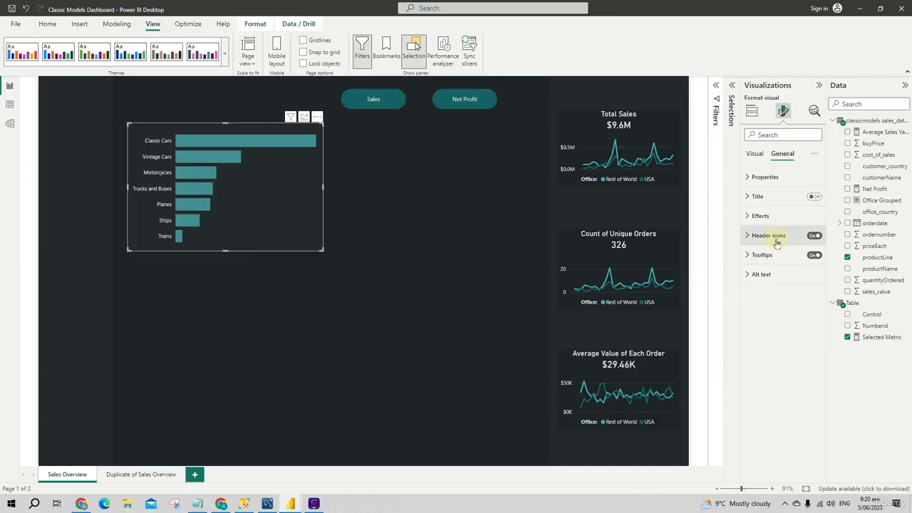
pyautogui.click(761, 216)
pyautogui.click(767, 340)
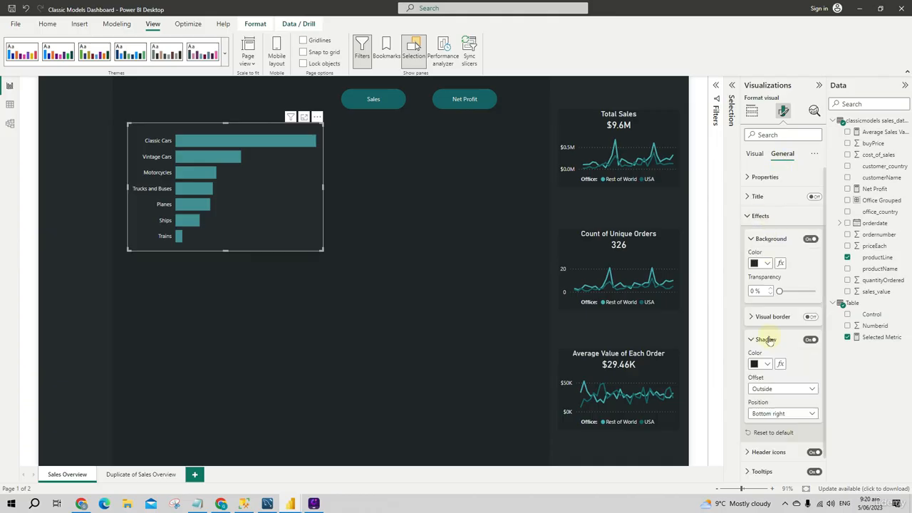
pyautogui.click(767, 363)
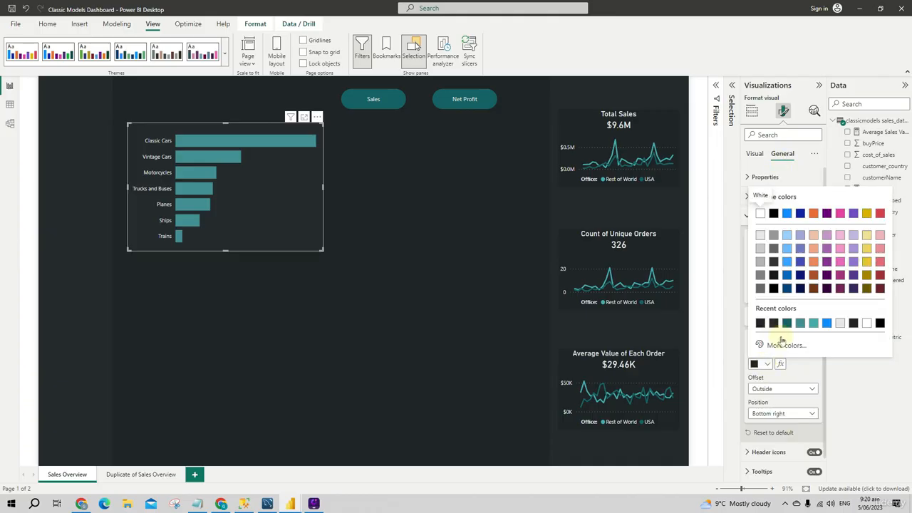
pyautogui.click(781, 344)
pyautogui.click(762, 290)
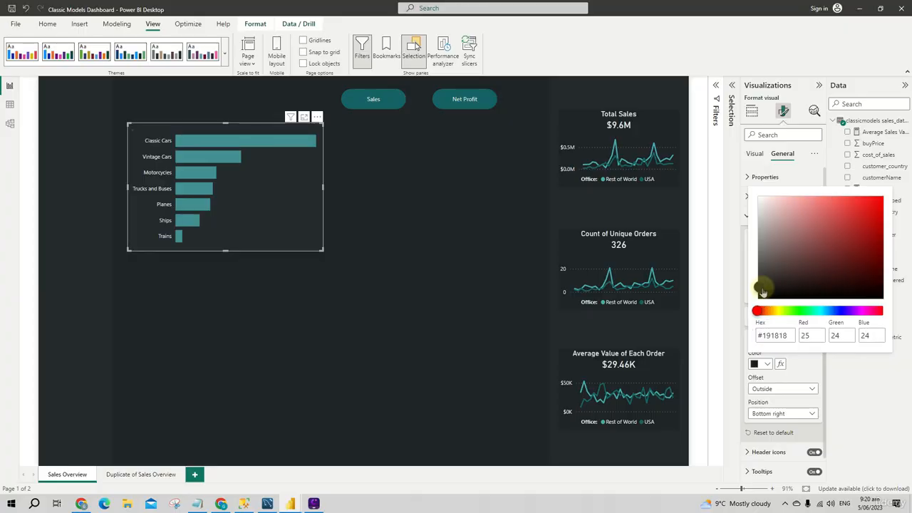
pyautogui.click(411, 277)
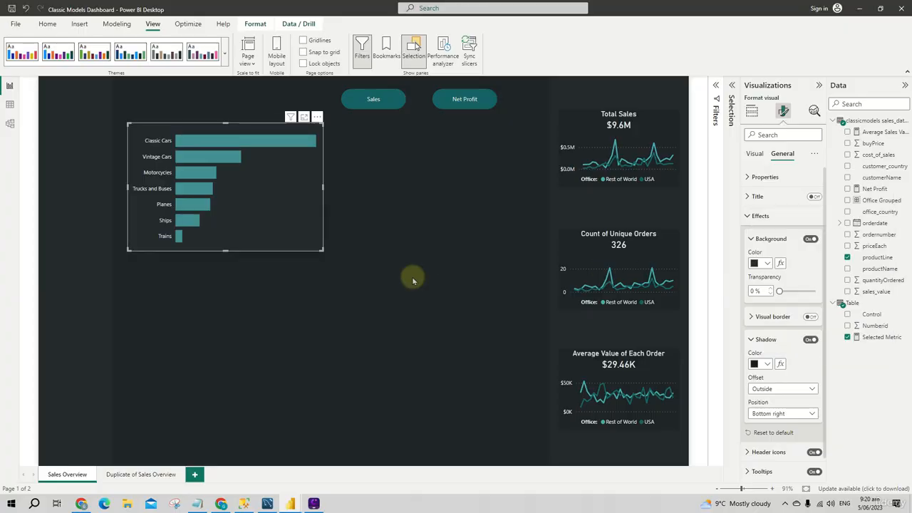
pyautogui.click(429, 301)
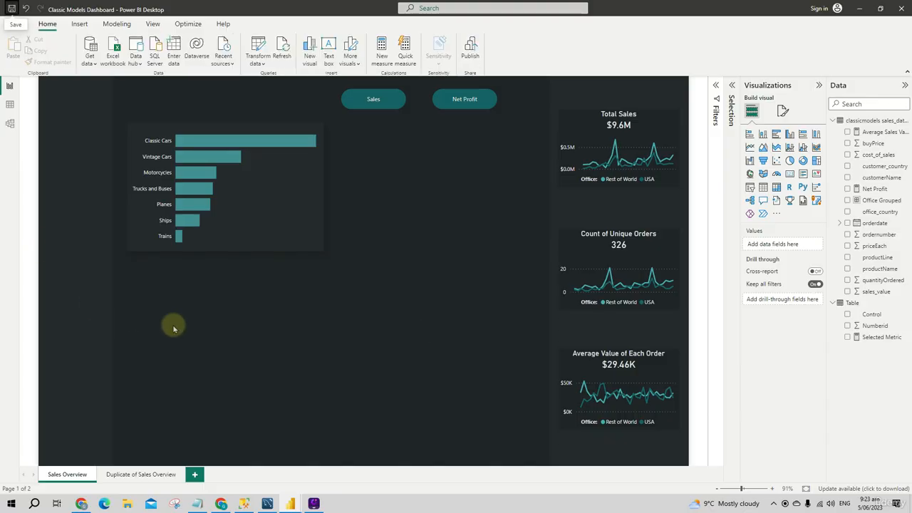
# Turn on data labels for the product-line bar chart and show their settings.
pyautogui.click(283, 240)
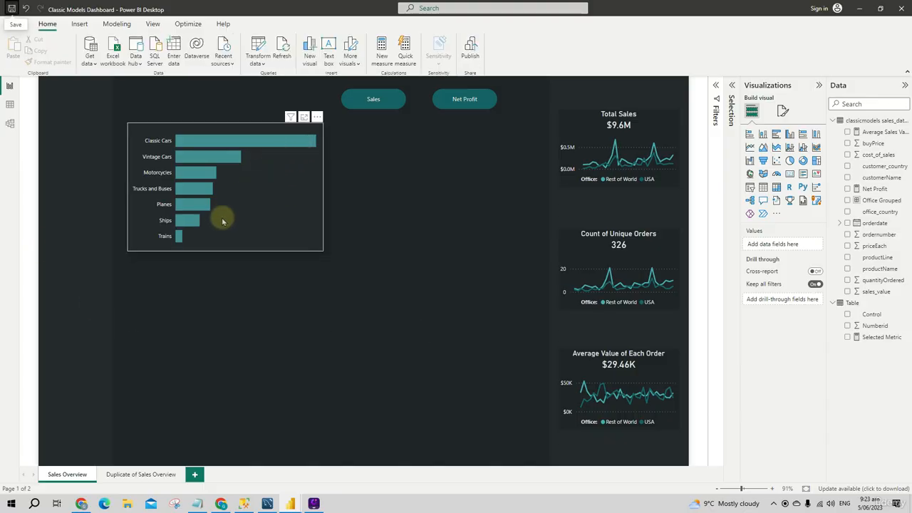
pyautogui.click(305, 175)
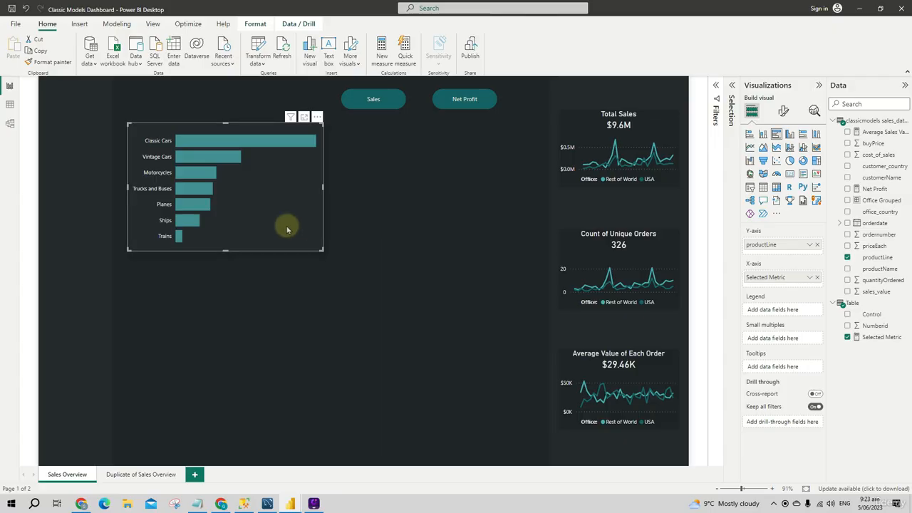
pyautogui.click(783, 111)
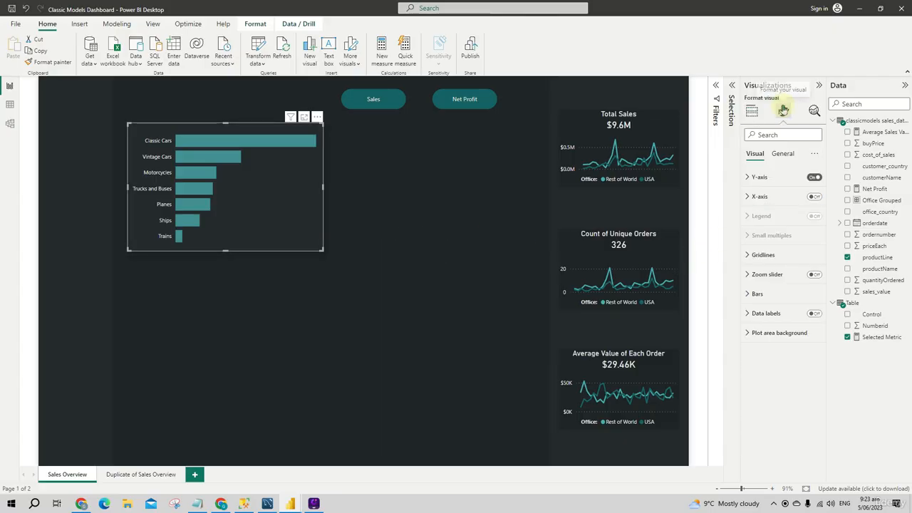
pyautogui.click(814, 313)
pyautogui.click(756, 314)
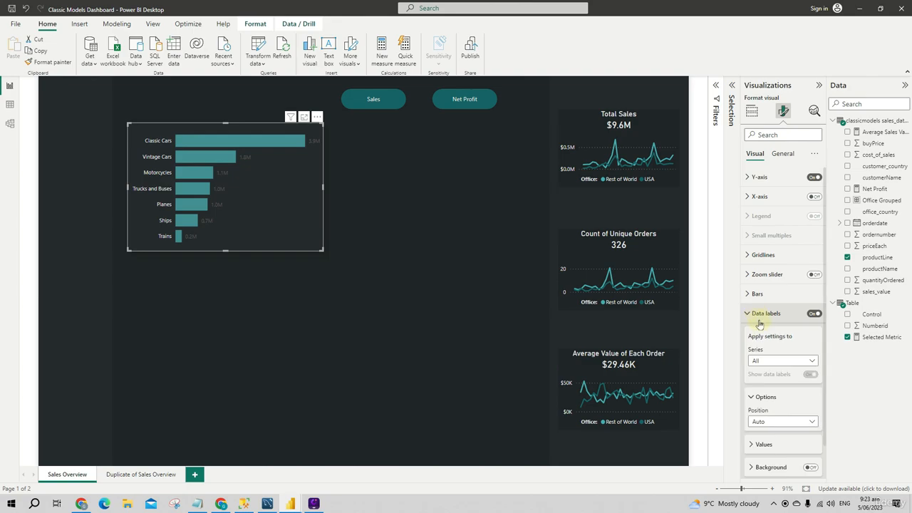
# Set the position of the bar chart's data labels to Inside end and deselect the chart.
pyautogui.scroll(-1, 774, 371)
pyautogui.click(775, 386)
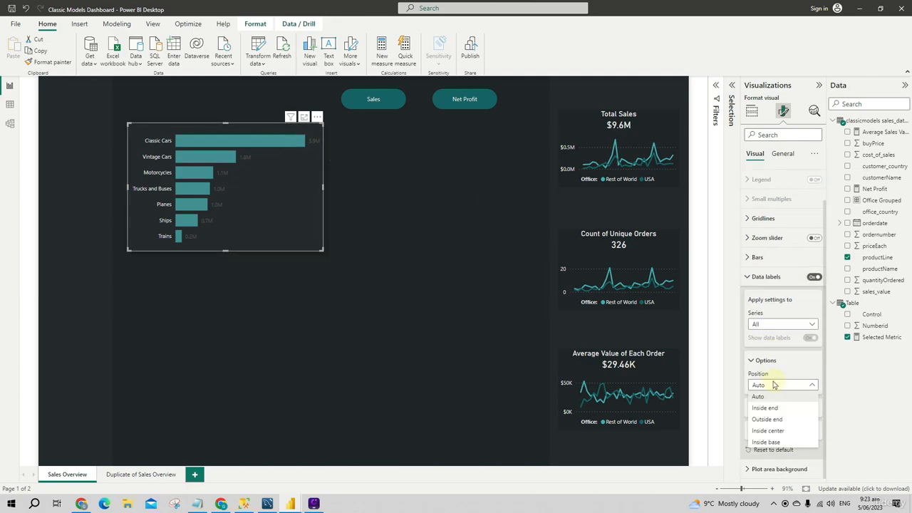
pyautogui.press('Escape')
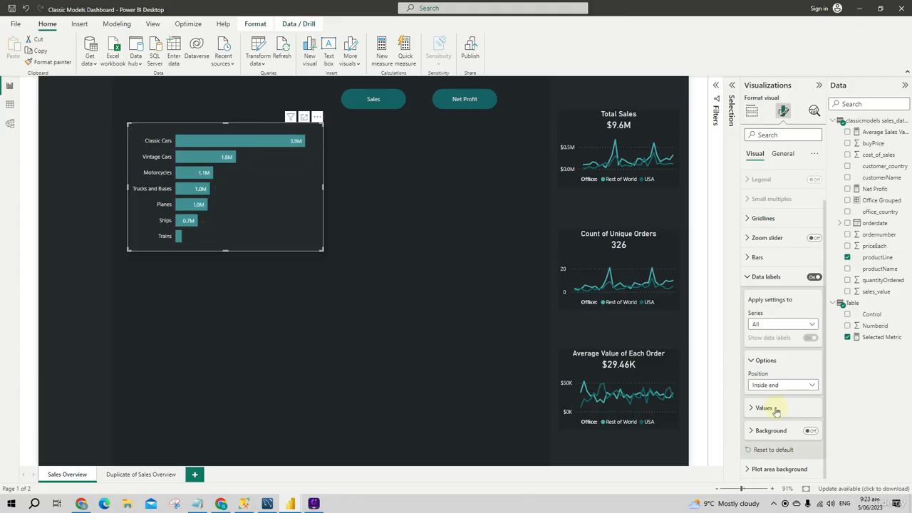
pyautogui.click(316, 367)
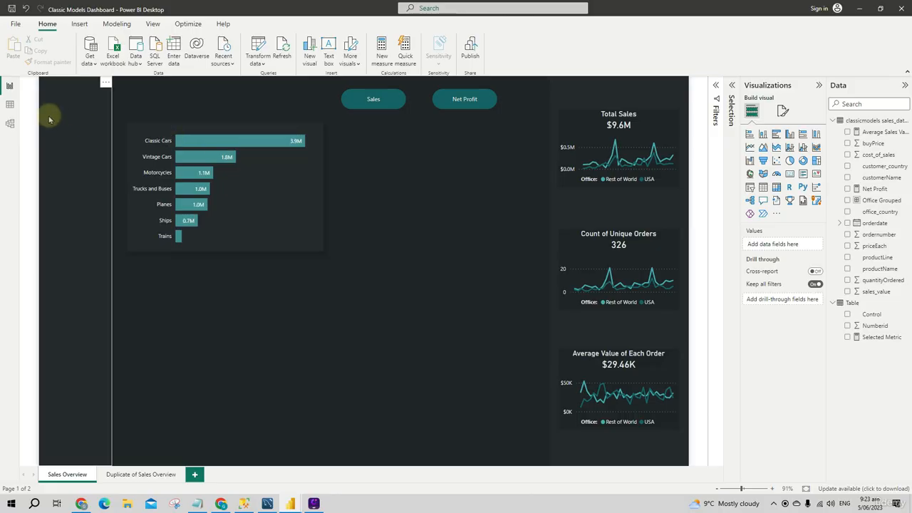
# Format the Selected Metric measure as Currency in the data model and return to the report to check the bar chart's values.
pyautogui.click(10, 105)
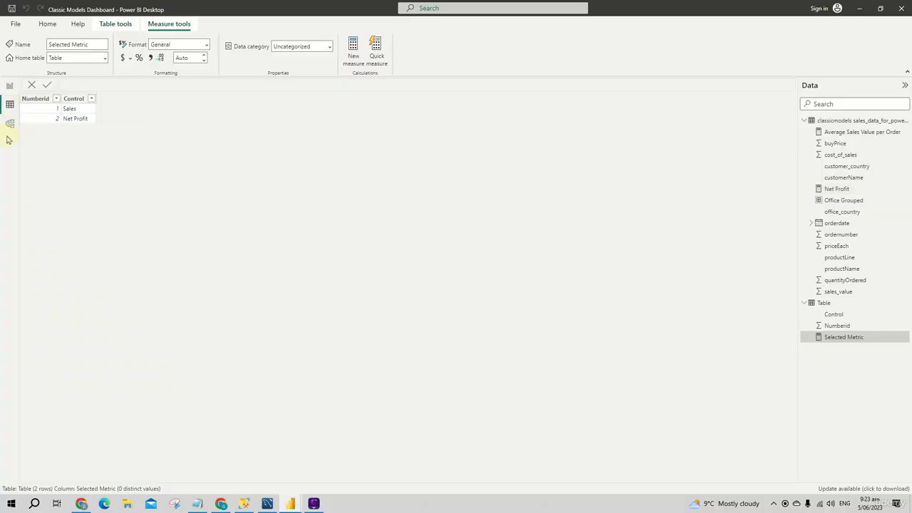
pyautogui.click(10, 124)
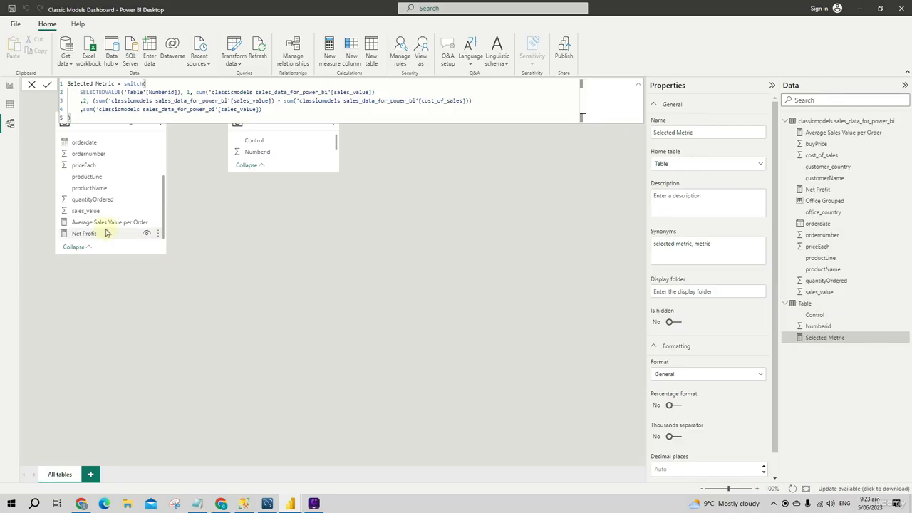
pyautogui.click(10, 105)
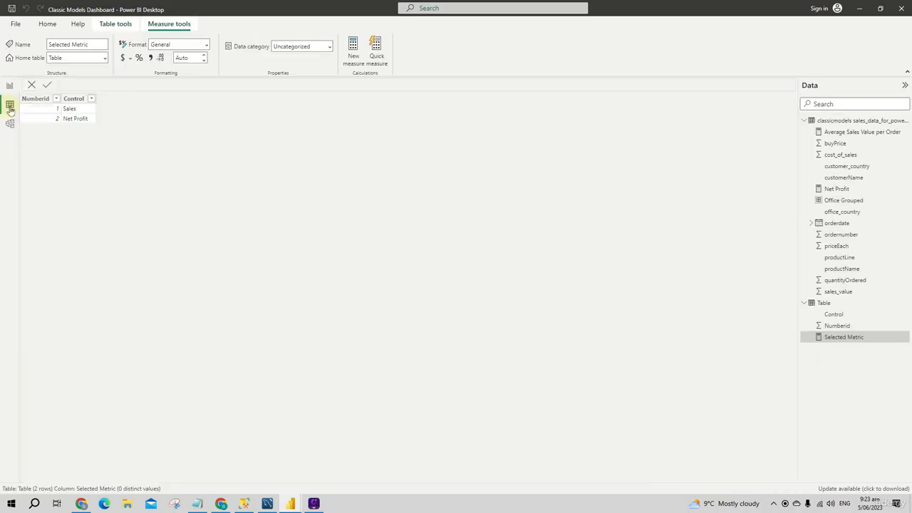
pyautogui.click(849, 337)
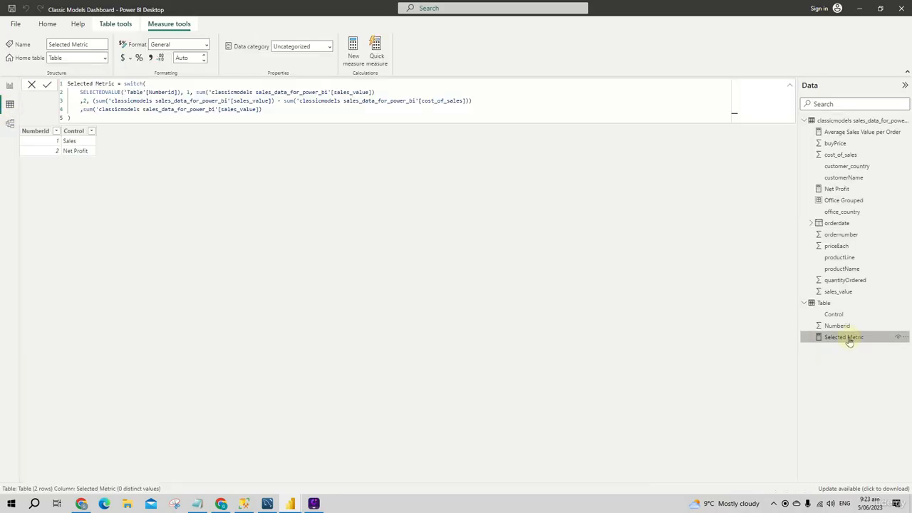
pyautogui.click(10, 124)
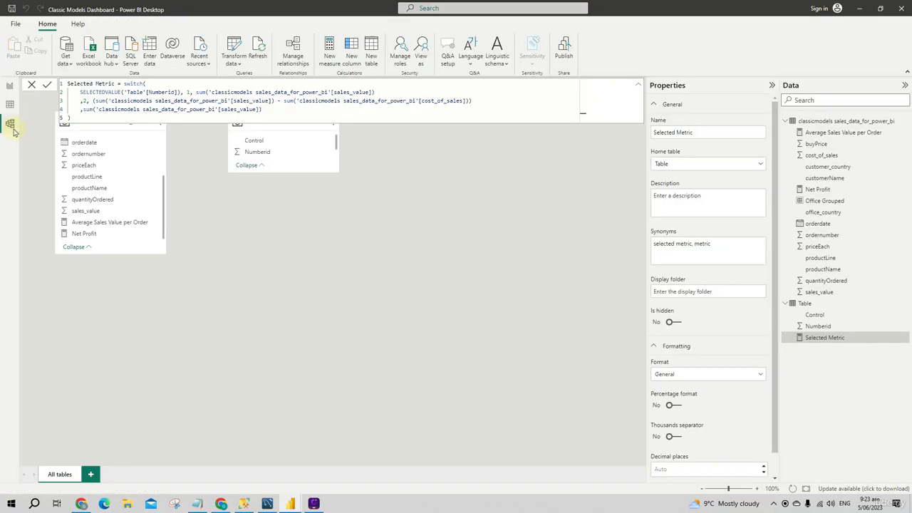
pyautogui.scroll(-1, 279, 149)
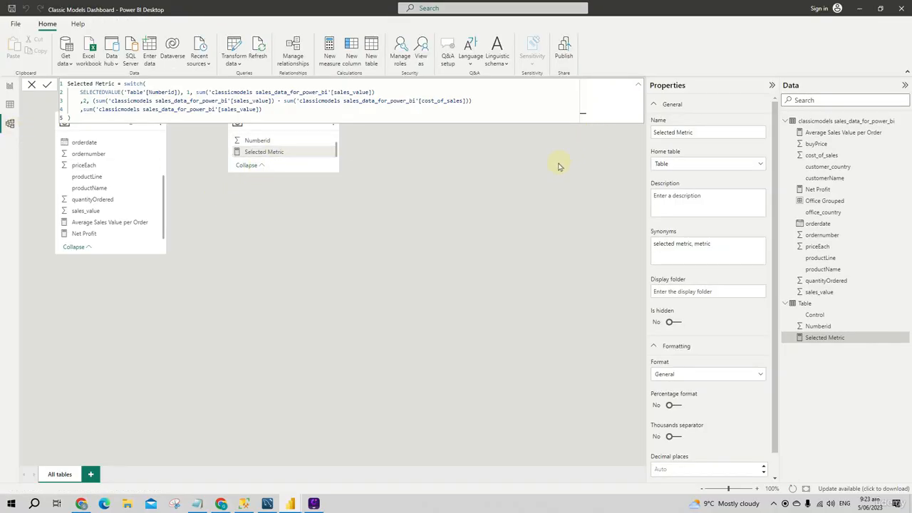
pyautogui.click(257, 121)
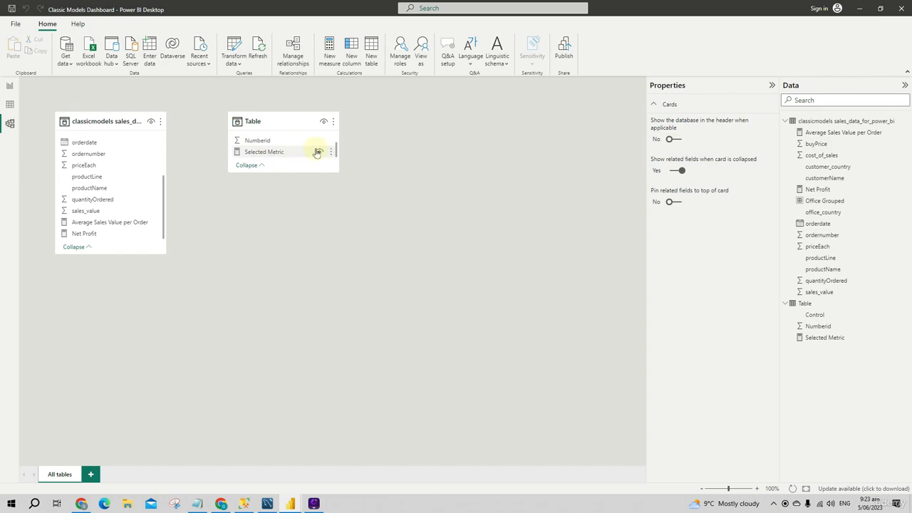
pyautogui.click(272, 151)
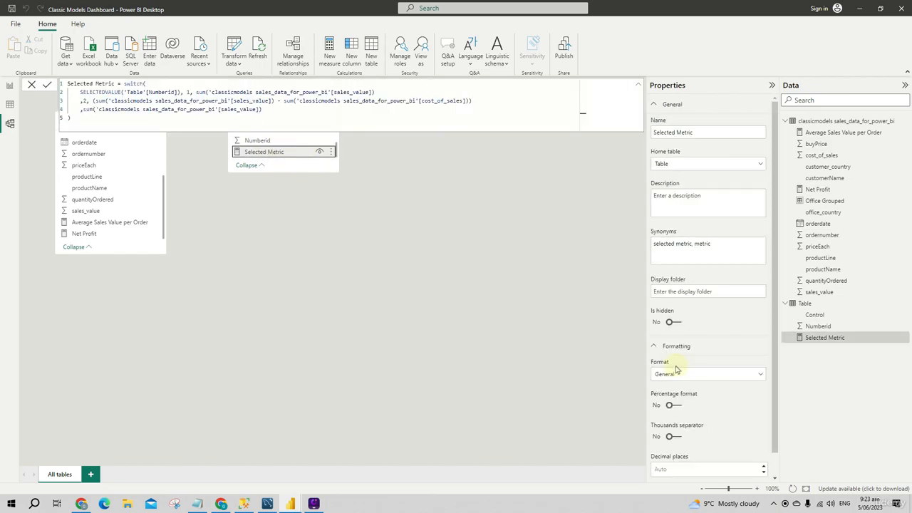
pyautogui.click(694, 375)
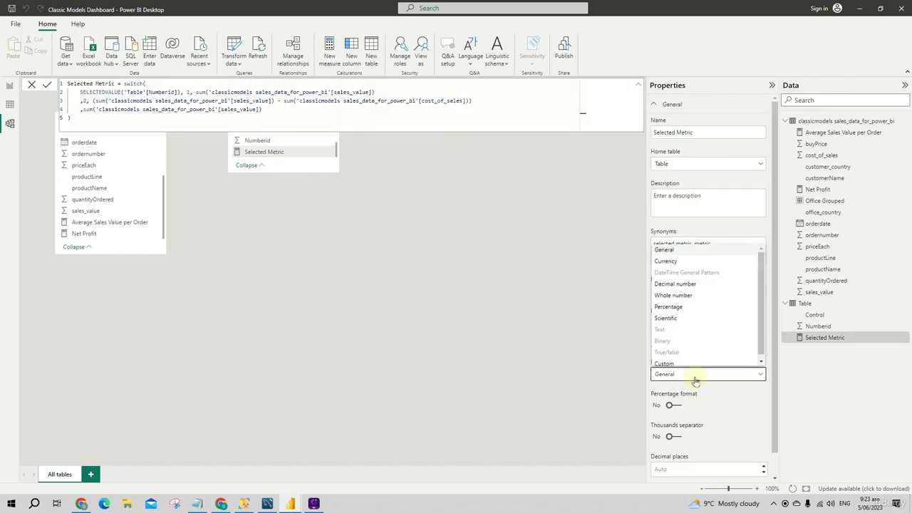
pyautogui.click(680, 261)
pyautogui.click(299, 276)
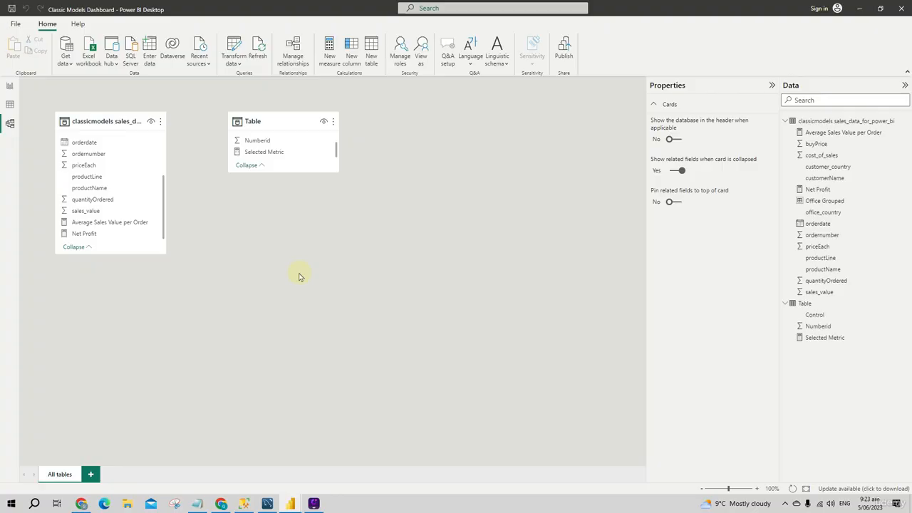
pyautogui.click(10, 86)
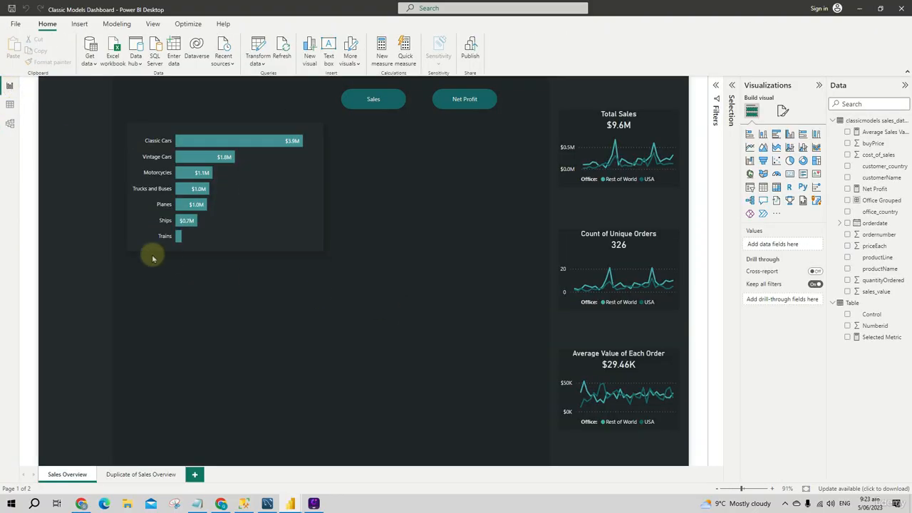
pyautogui.moveTo(185, 209)
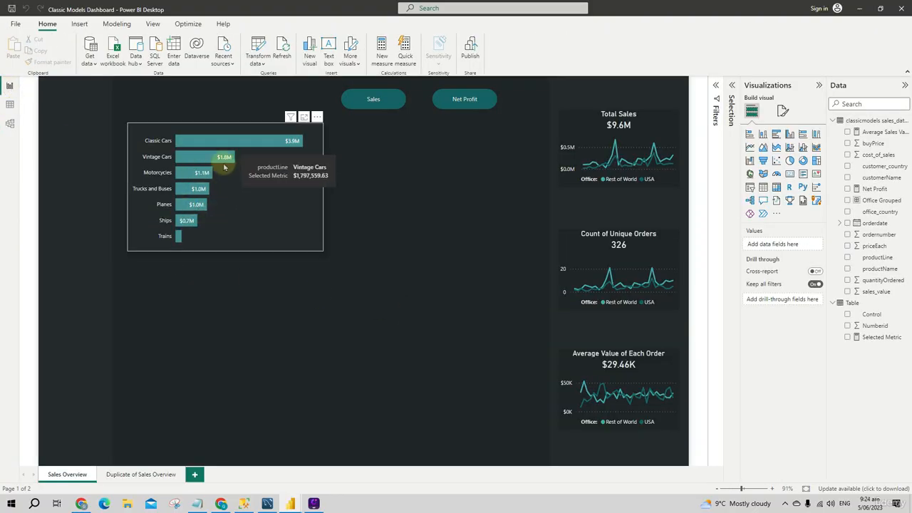